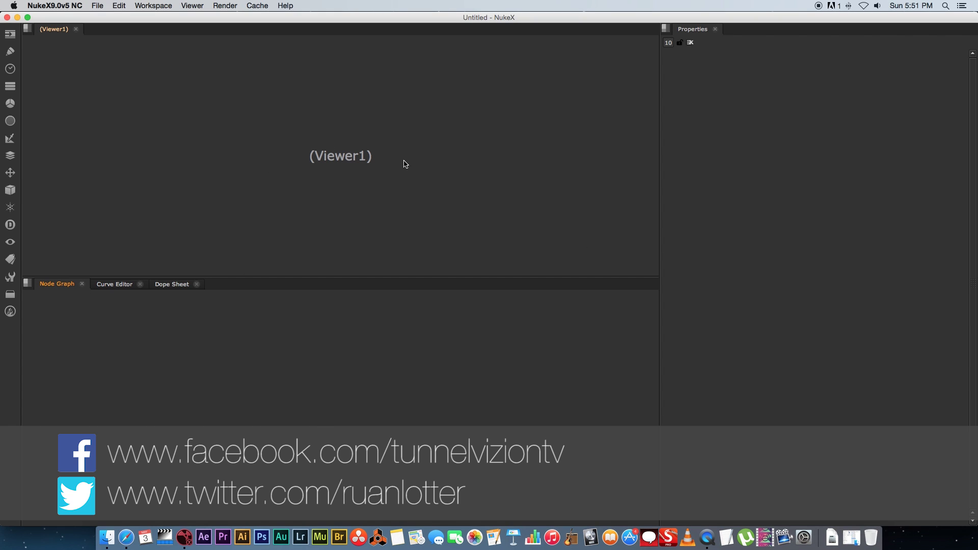
Step: Set the project's full size format to HD_1080 1920x1080 and close the project settings
{"action": "key", "text": "s"}
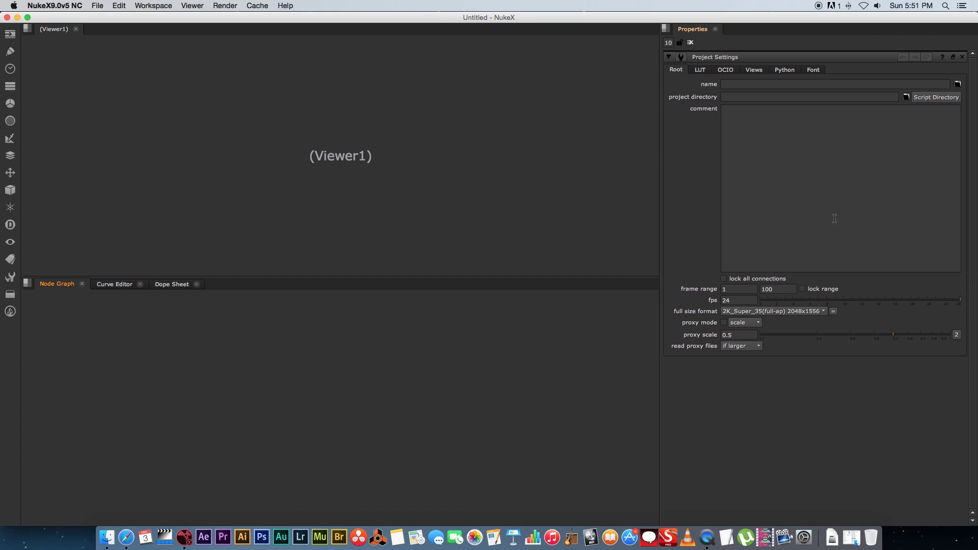
{"action": "scroll", "coordinate": [817, 312], "scroll_direction": "up", "scroll_amount": 11}
{"action": "left_click", "coordinate": [776, 311]}
{"action": "left_click", "coordinate": [776, 312]}
{"action": "left_click", "coordinate": [777, 311]}
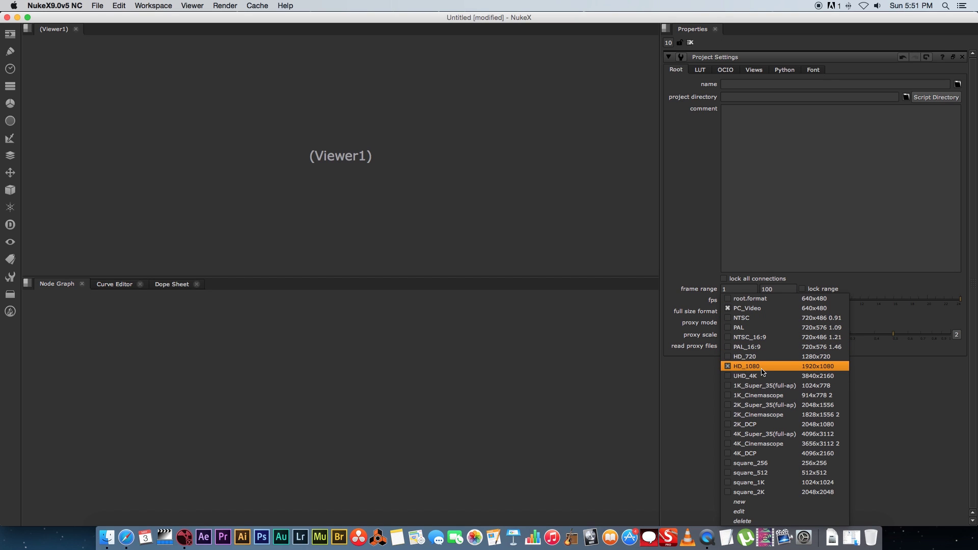
{"action": "left_click", "coordinate": [801, 371]}
{"action": "left_click", "coordinate": [690, 43]}
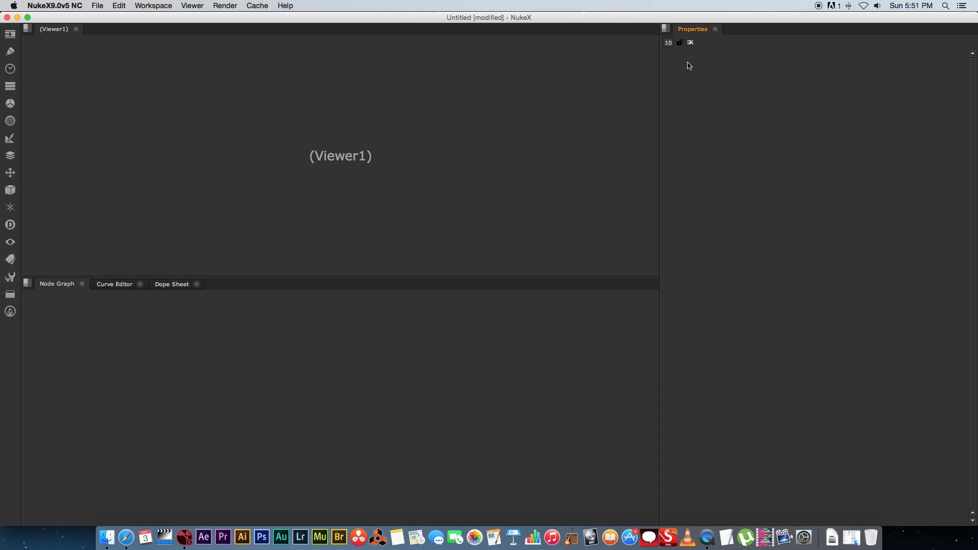
Step: Import Clip10secs.mov from the Tutorial - Nuke Camera Tracking folder in Finder, connect it to the viewer and enlarge the viewer area
{"action": "left_click", "coordinate": [108, 535]}
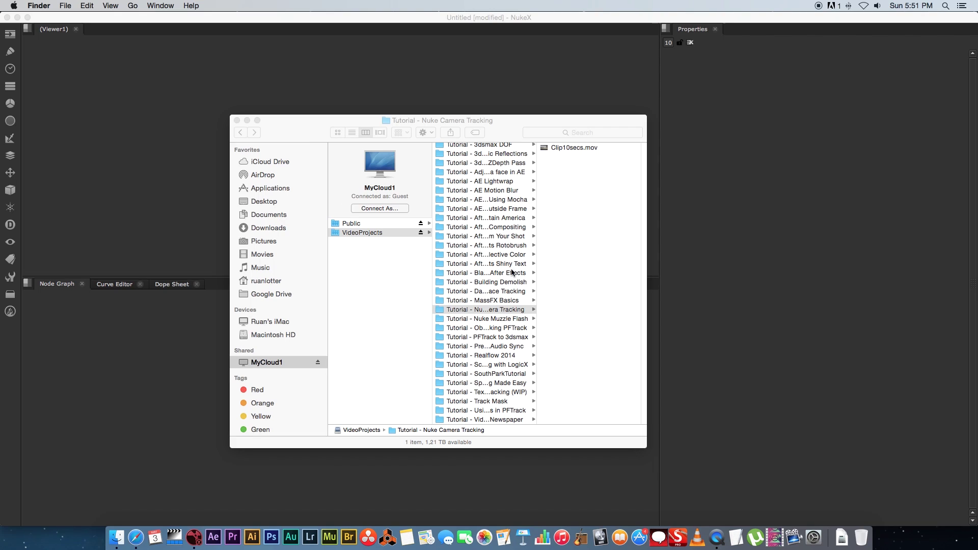
{"action": "left_click_drag", "start_coordinate": [544, 148], "coordinate": [327, 471]}
{"action": "left_click", "coordinate": [214, 356]}
{"action": "left_click", "coordinate": [355, 365]}
{"action": "key", "text": "1"}
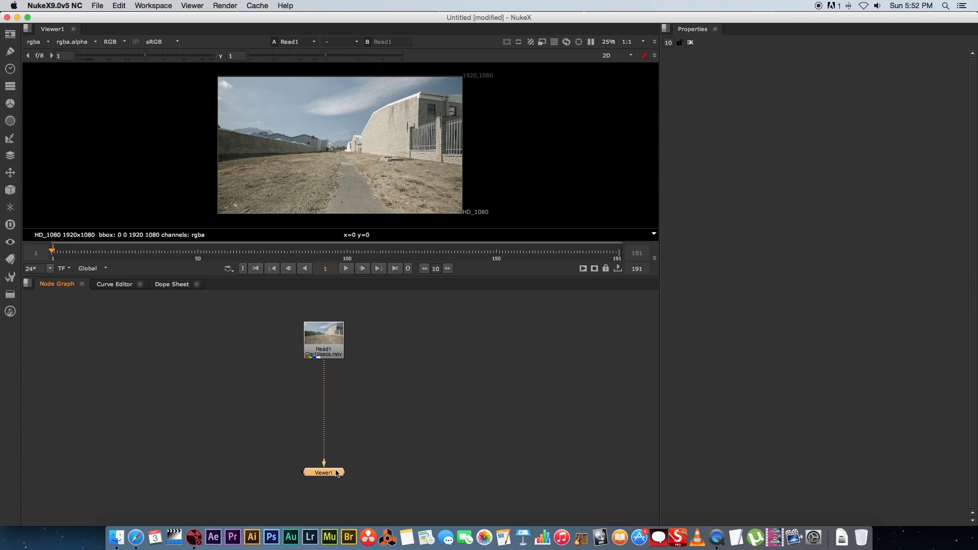
{"action": "scroll", "coordinate": [481, 193], "scroll_direction": "up", "scroll_amount": 1}
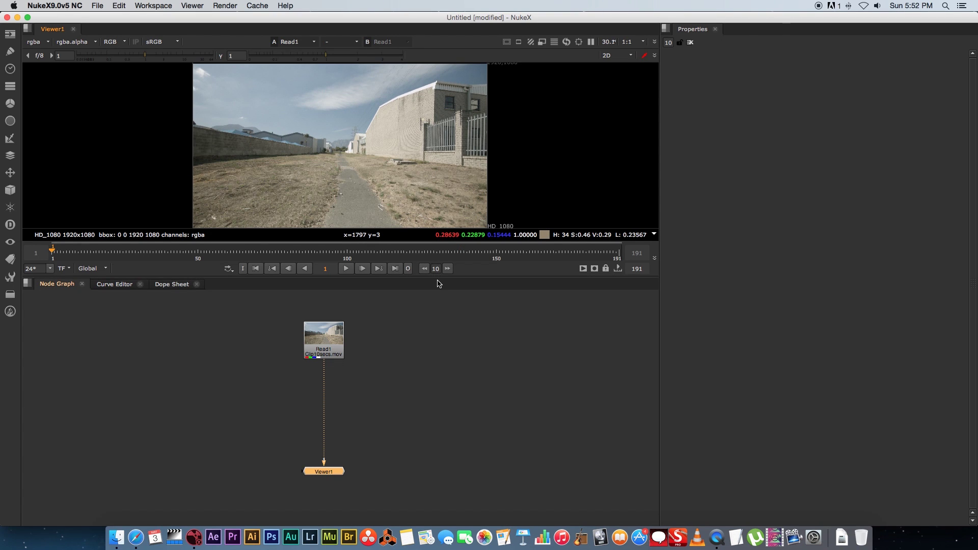
{"action": "left_click_drag", "start_coordinate": [440, 278], "coordinate": [441, 320]}
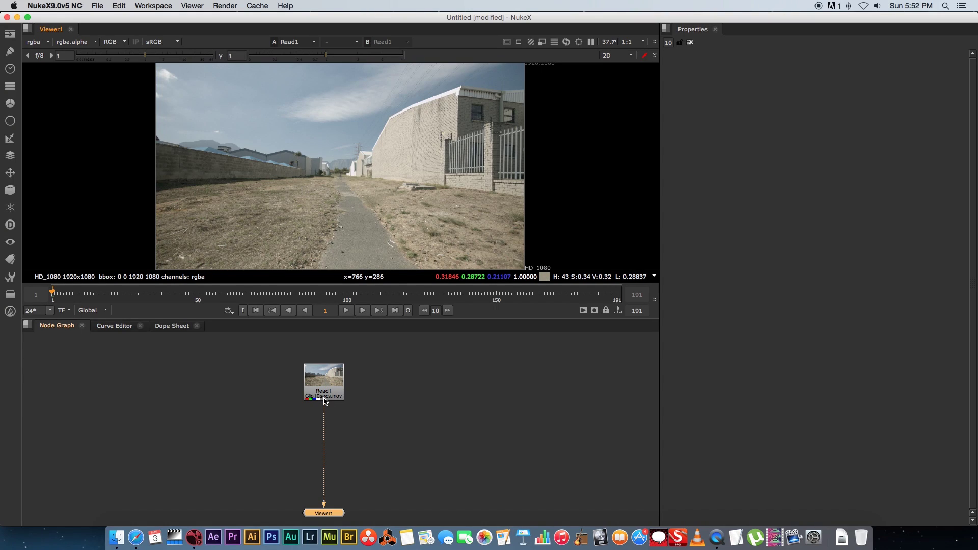
Step: Add a Grade node after the clip and set its blackpoint to 0.04 and whitepoint to 0.74
{"action": "left_click_drag", "start_coordinate": [320, 381], "coordinate": [320, 372]}
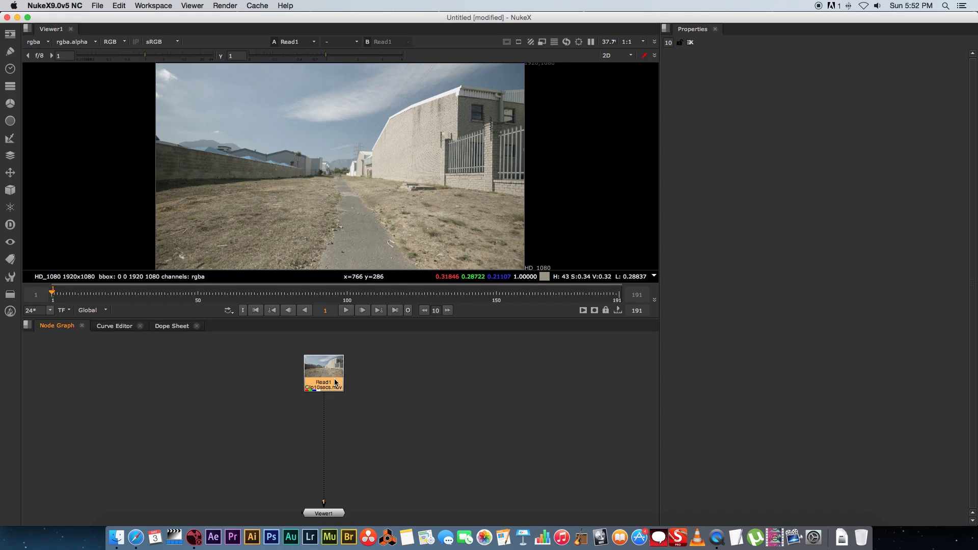
{"action": "key", "text": "Tab"}
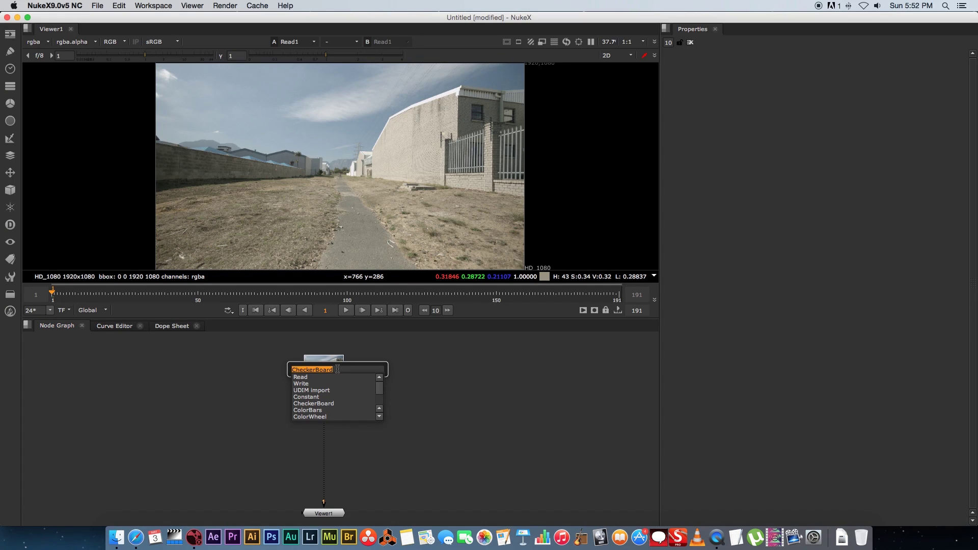
{"action": "type", "text": "grade"}
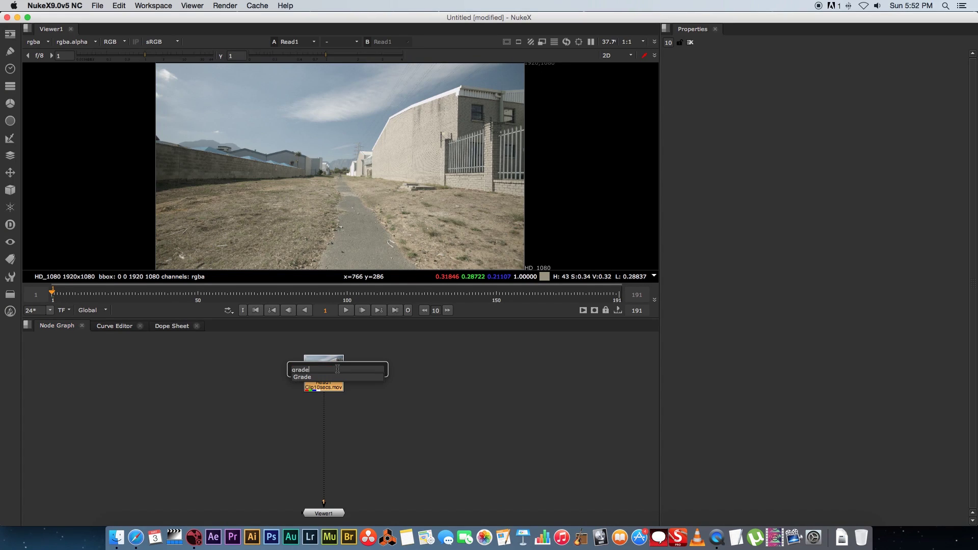
{"action": "key", "text": "Return"}
{"action": "mouse_move", "coordinate": [326, 401]}
{"action": "left_mouse_down"}
{"action": "mouse_move", "coordinate": [325, 430]}
{"action": "mouse_move", "coordinate": [324, 411]}
{"action": "left_mouse_up"}
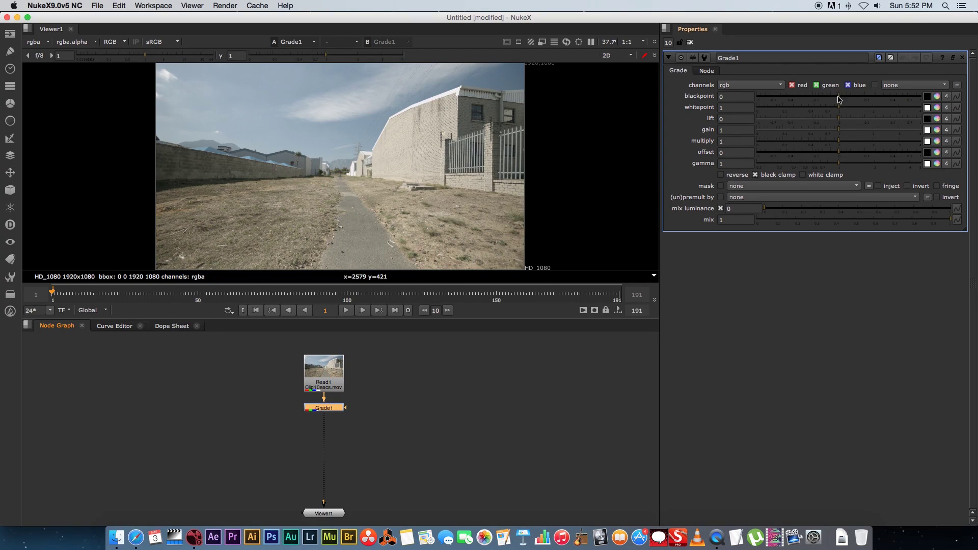
{"action": "mouse_move", "coordinate": [839, 99]}
{"action": "left_mouse_down"}
{"action": "mouse_move", "coordinate": [853, 99]}
{"action": "mouse_move", "coordinate": [827, 107]}
{"action": "mouse_move", "coordinate": [857, 98]}
{"action": "left_mouse_up"}
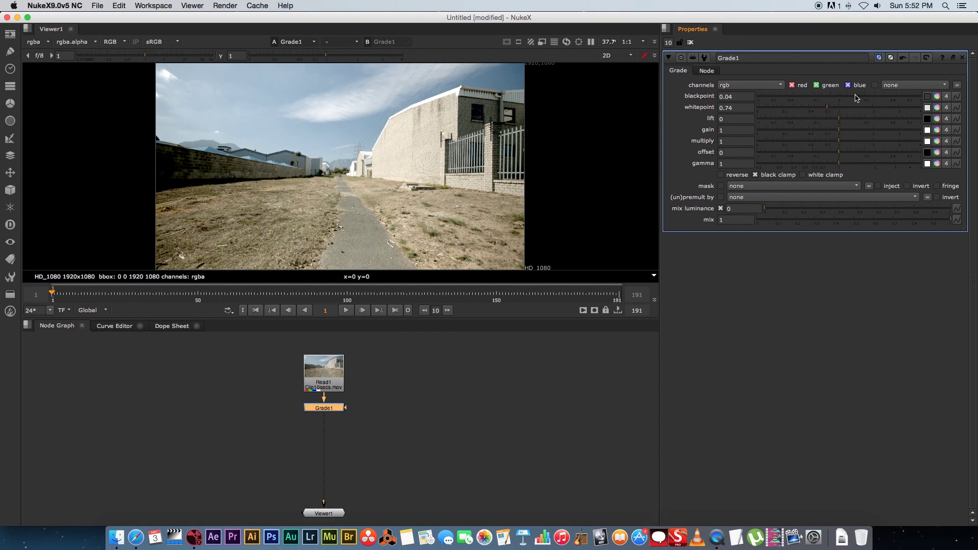
Step: Add a Sharpen node below the Grade node and set its size to 2
{"action": "left_click", "coordinate": [389, 424]}
{"action": "left_click", "coordinate": [329, 408]}
{"action": "key", "text": "Tab"}
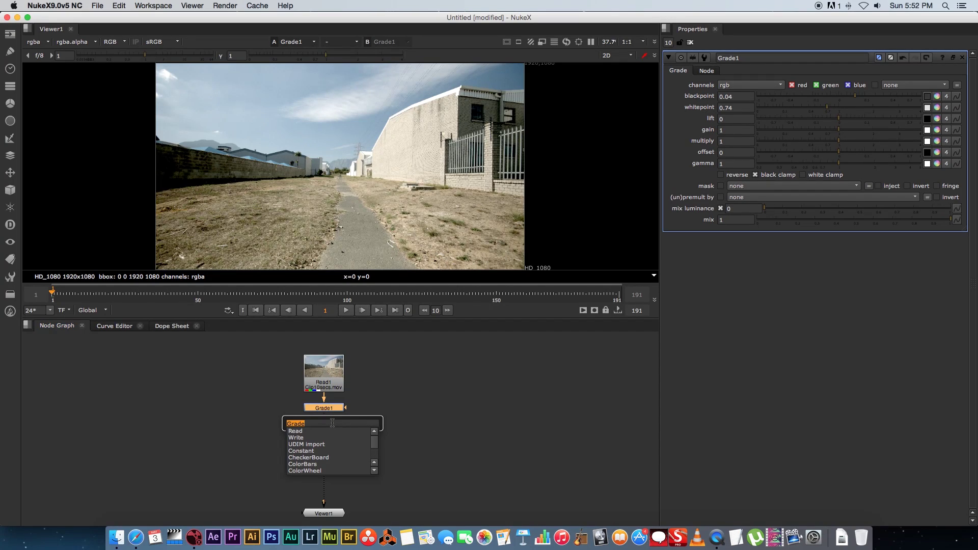
{"action": "type", "text": "Sharpen"}
{"action": "key", "text": "Return"}
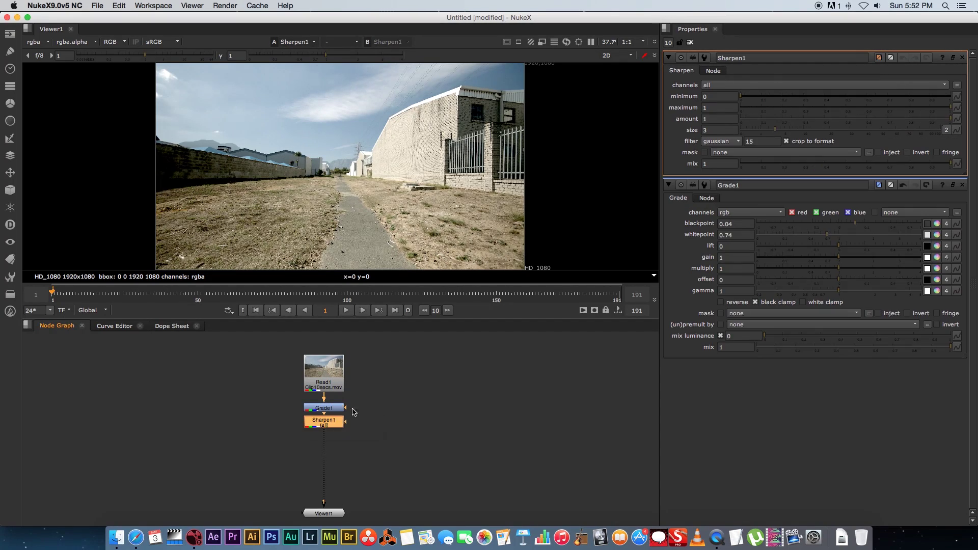
{"action": "mouse_move", "coordinate": [327, 425]}
{"action": "left_mouse_down"}
{"action": "mouse_move", "coordinate": [373, 420]}
{"action": "mouse_move", "coordinate": [329, 437]}
{"action": "mouse_move", "coordinate": [332, 406]}
{"action": "left_mouse_up"}
{"action": "left_click", "coordinate": [331, 429]}
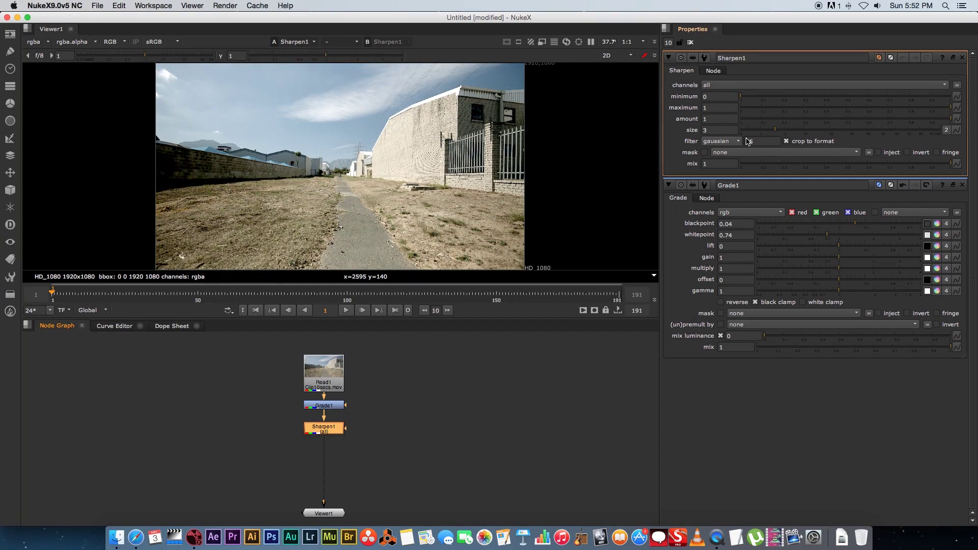
{"action": "left_click", "coordinate": [711, 130]}
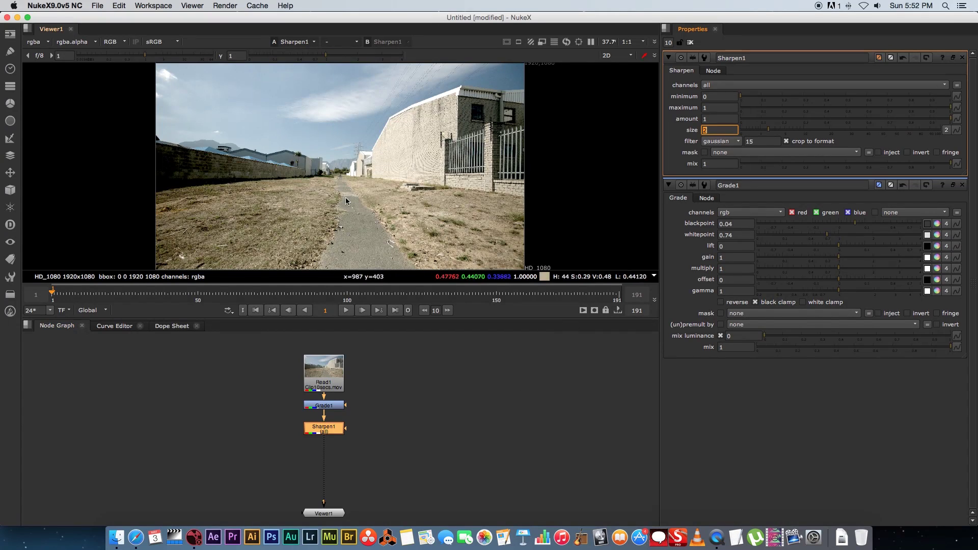
Step: Disable and re-enable the Sharpen node repeatedly to compare the footage with and without sharpening
{"action": "left_click", "coordinate": [322, 431]}
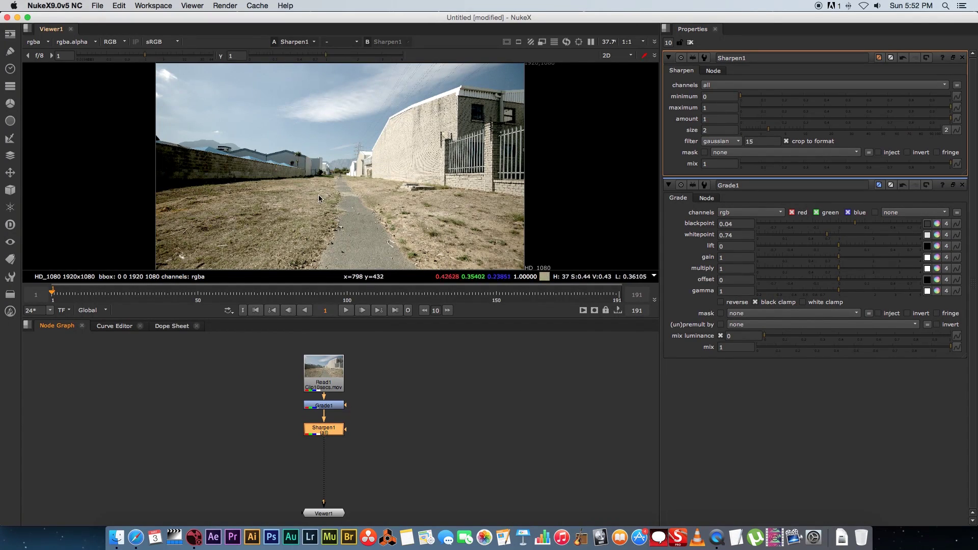
{"action": "key", "text": "d"}
{"action": "key", "text": "d"}
{"action": "key", "text": "d"}
{"action": "key", "text": "d"}
{"action": "key", "text": "d"}
{"action": "key", "text": "d"}
Step: Close all open node properties and tidy the spacing of the Read and Sharpen nodes
{"action": "left_click_drag", "start_coordinate": [325, 373], "coordinate": [324, 369]}
{"action": "left_click", "coordinate": [359, 417]}
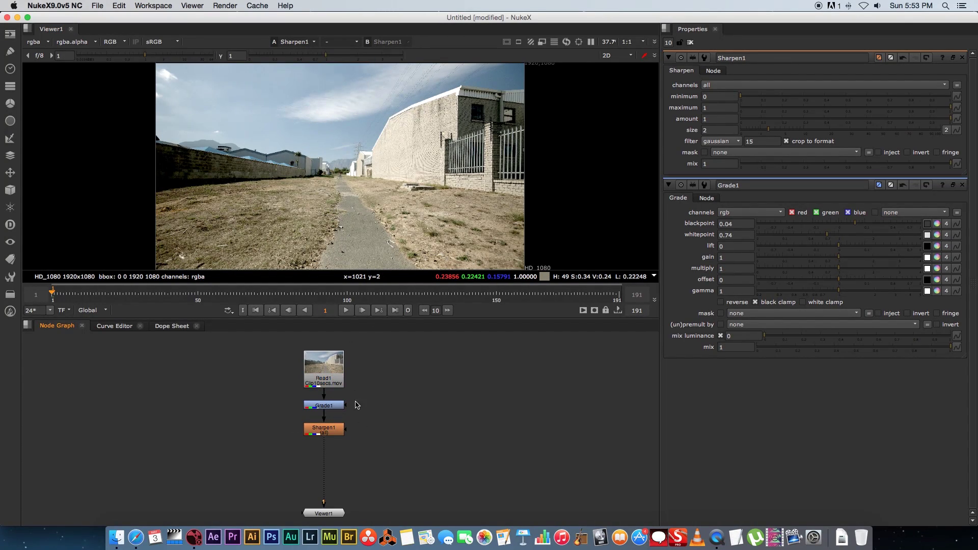
{"action": "left_click_drag", "start_coordinate": [371, 441], "coordinate": [285, 414]}
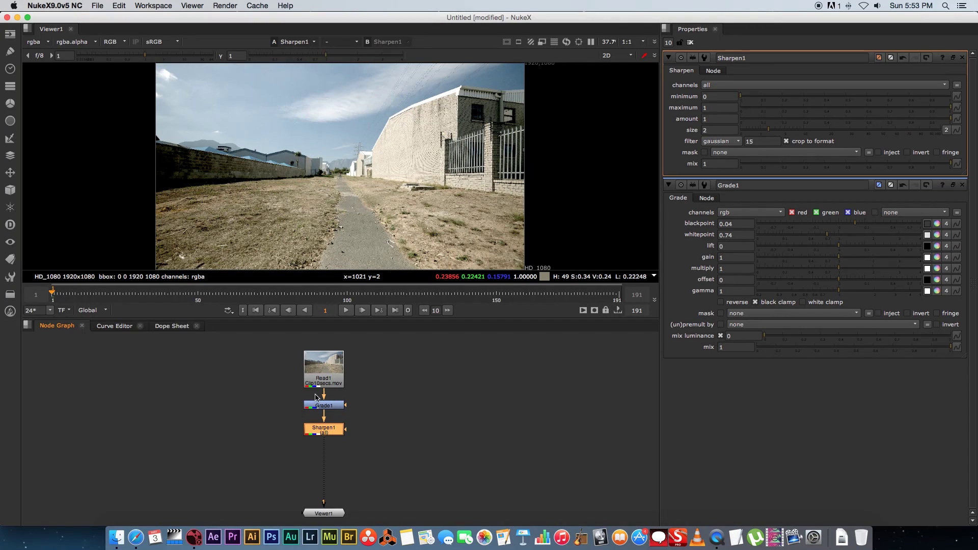
{"action": "left_click", "coordinate": [482, 362]}
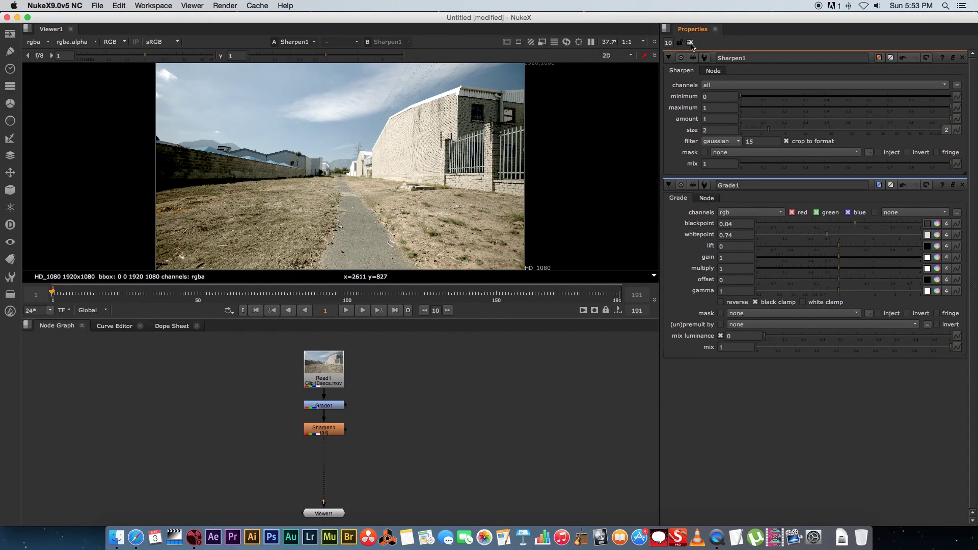
{"action": "left_click", "coordinate": [690, 42]}
{"action": "left_click_drag", "start_coordinate": [324, 432], "coordinate": [323, 429]}
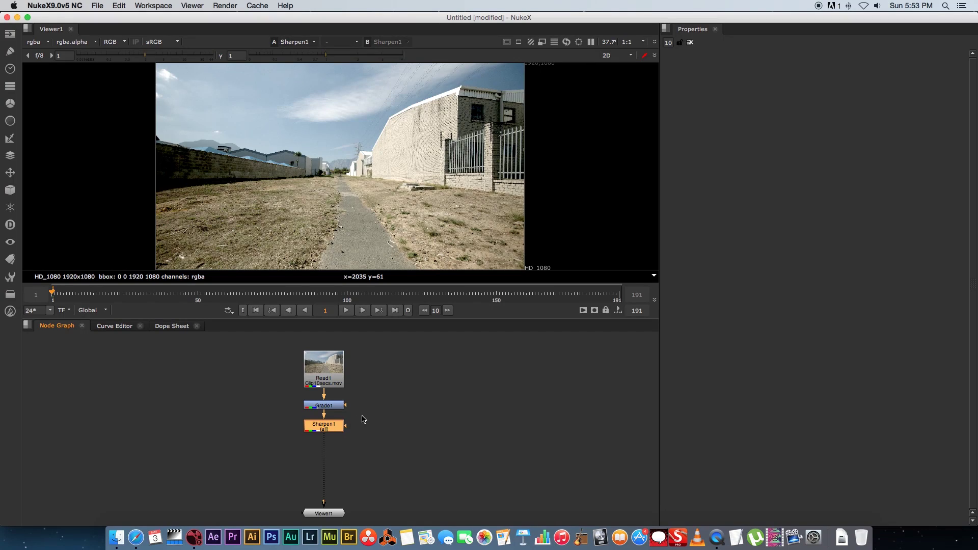
Step: Add a CameraTracker node after the Sharpen node
{"action": "left_click", "coordinate": [329, 428]}
{"action": "key", "text": "Tab"}
{"action": "type", "text": "camera"}
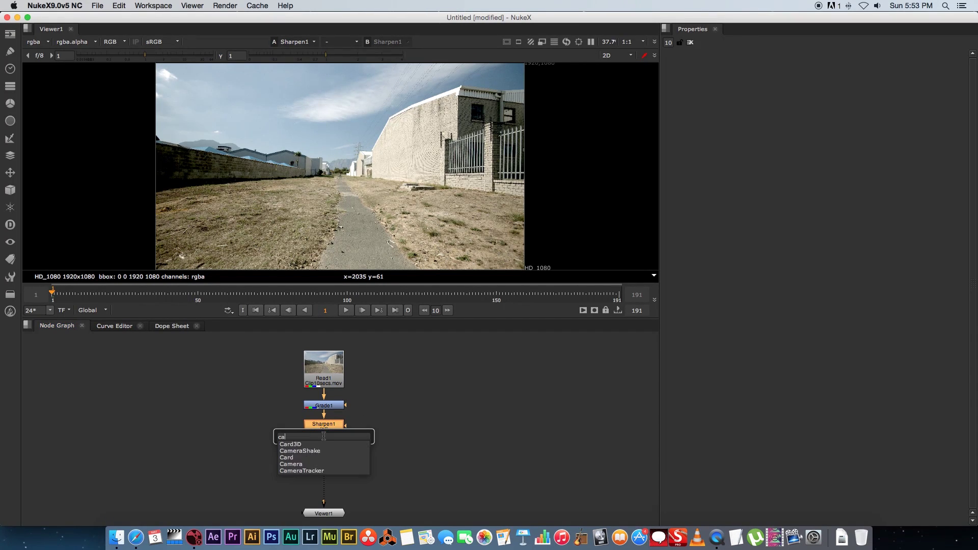
{"action": "key", "text": "Down"}
{"action": "key", "text": "Down"}
{"action": "key", "text": "Down"}
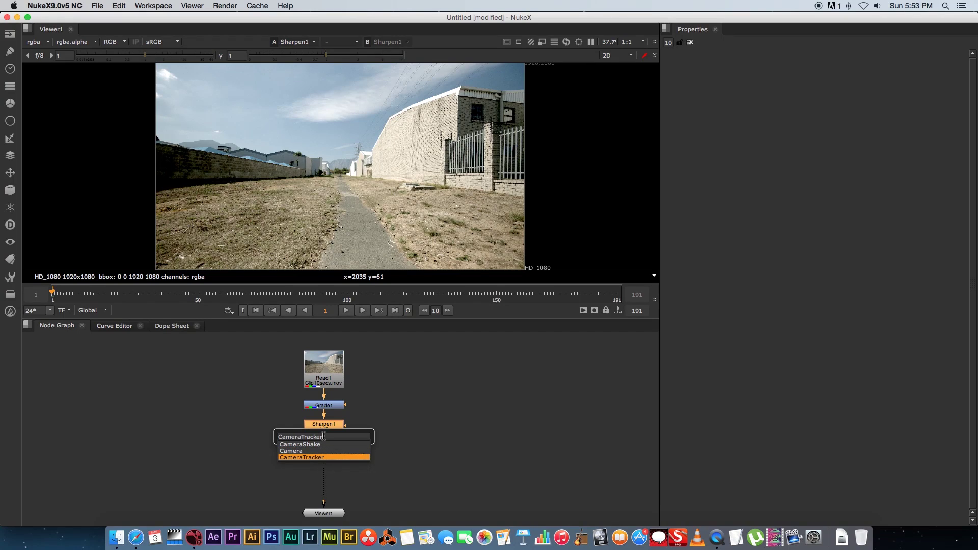
{"action": "key", "text": "Return"}
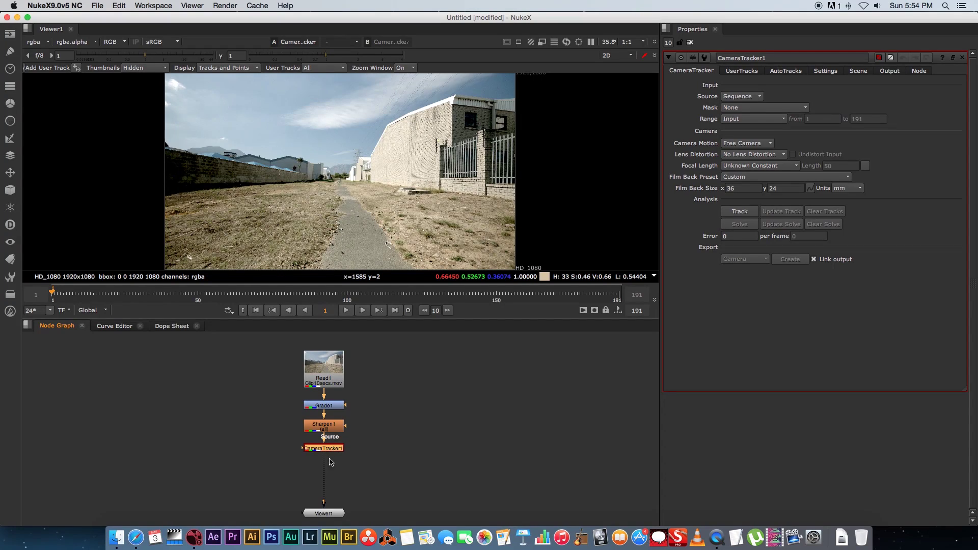
Step: Set the camera tracker's Number of Features to 500 and enable Preview Features
{"action": "left_click", "coordinate": [825, 71]}
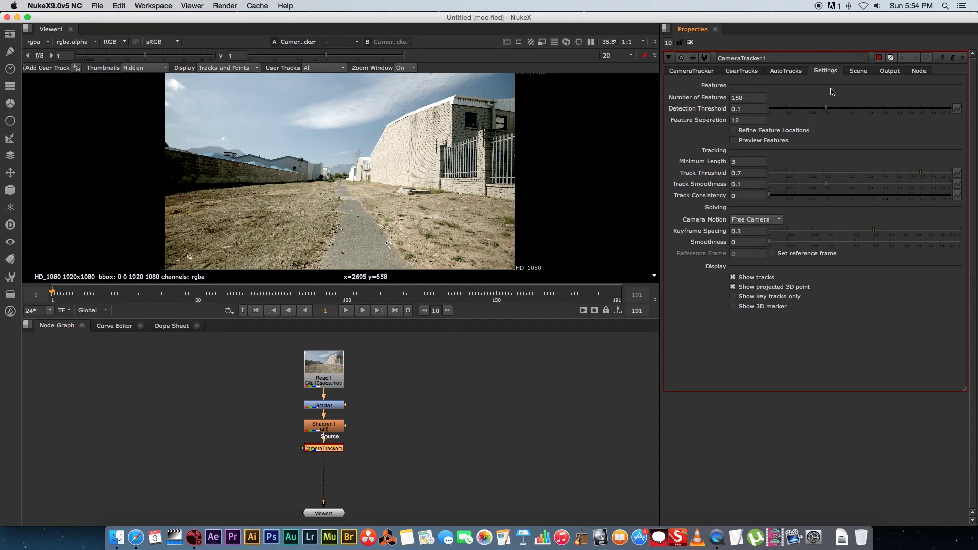
{"action": "left_click", "coordinate": [743, 100]}
{"action": "type", "text": "5"}
{"action": "key", "text": "Return"}
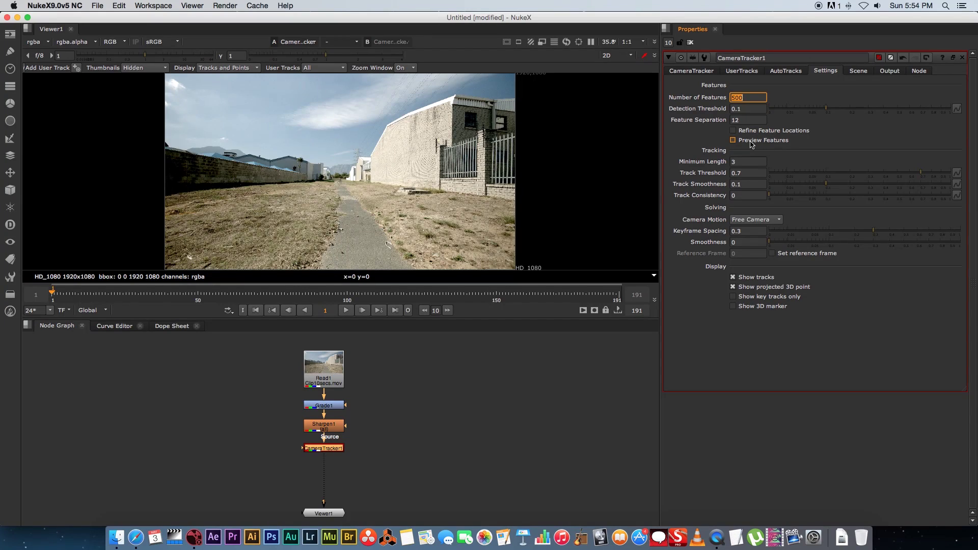
{"action": "left_click", "coordinate": [766, 142]}
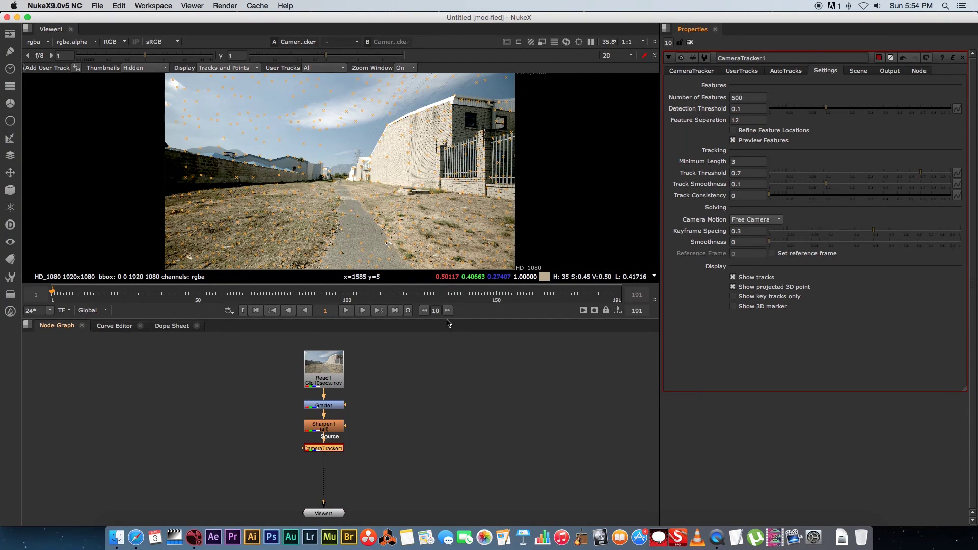
Step: Enlarge the viewer area, scrub through the clip to examine the previewed features, and return to the first frame
{"action": "left_click_drag", "start_coordinate": [447, 320], "coordinate": [455, 366]}
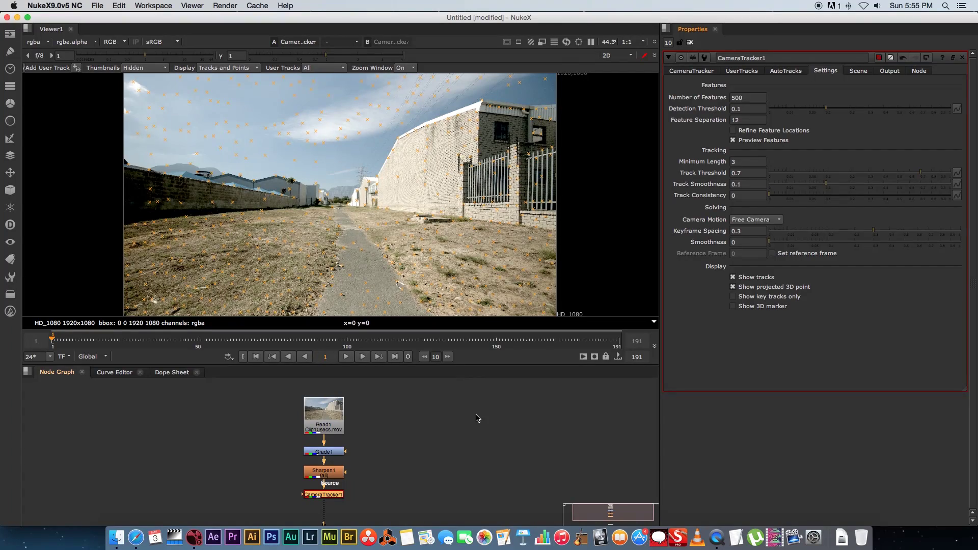
{"action": "left_click", "coordinate": [201, 339]}
{"action": "left_click_drag", "start_coordinate": [207, 340], "coordinate": [302, 340]}
{"action": "left_click", "coordinate": [256, 357]}
Step: Keep Camera Motion on Free Camera and start tracking the sequence, moving the progress window aside
{"action": "left_click", "coordinate": [754, 223]}
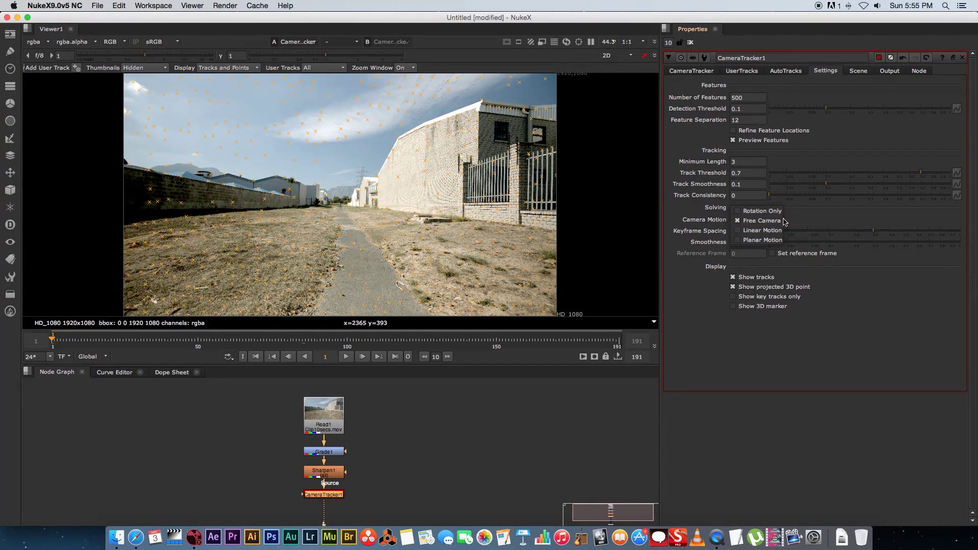
{"action": "left_click", "coordinate": [800, 220]}
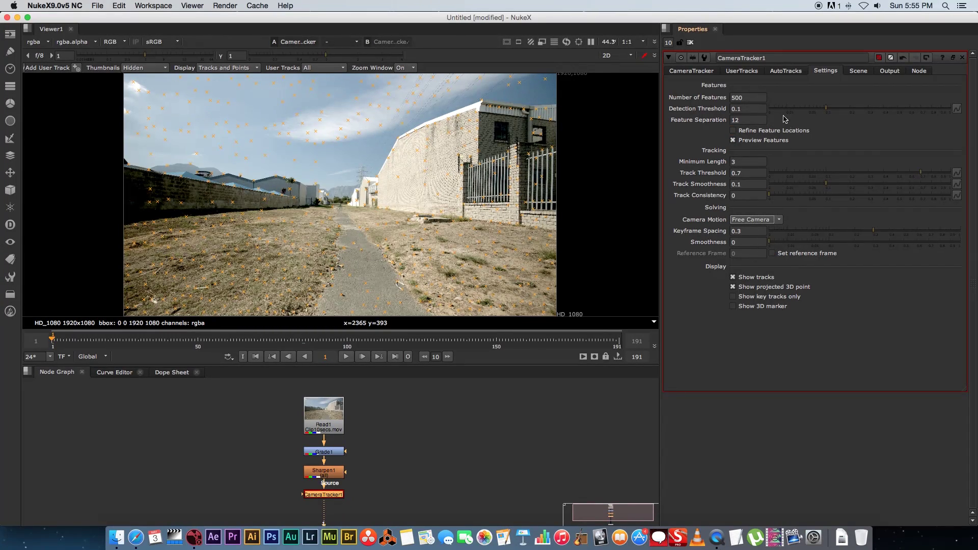
{"action": "left_click", "coordinate": [687, 71]}
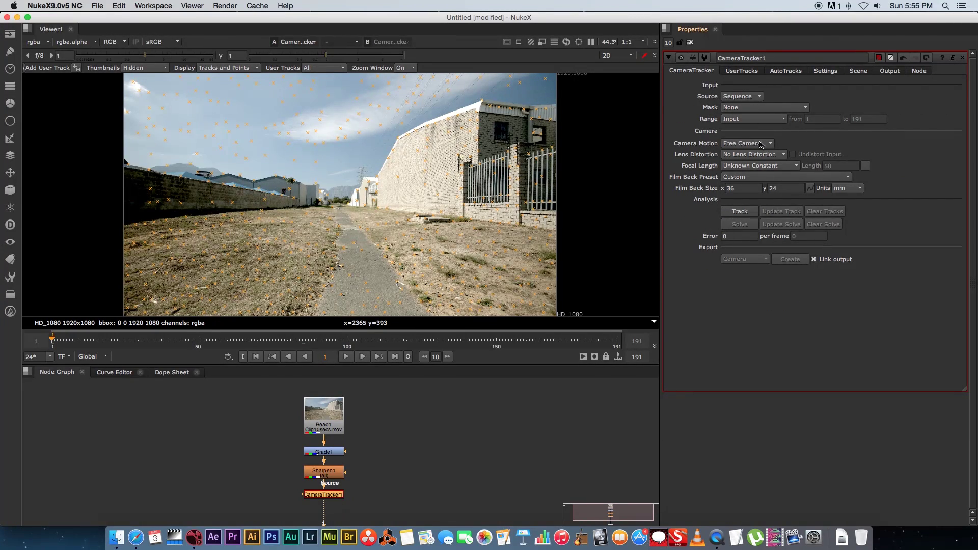
{"action": "left_click", "coordinate": [740, 212]}
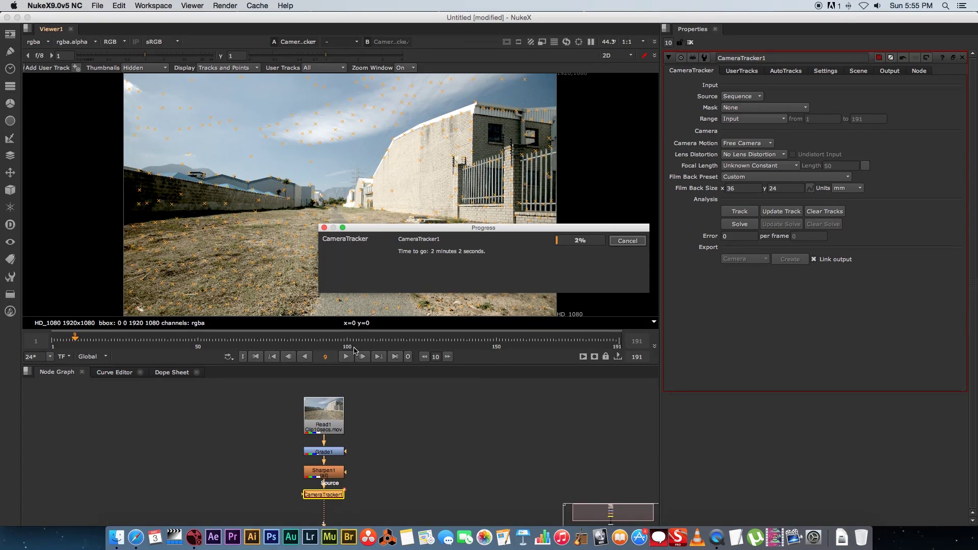
{"action": "left_click_drag", "start_coordinate": [468, 227], "coordinate": [390, 225]}
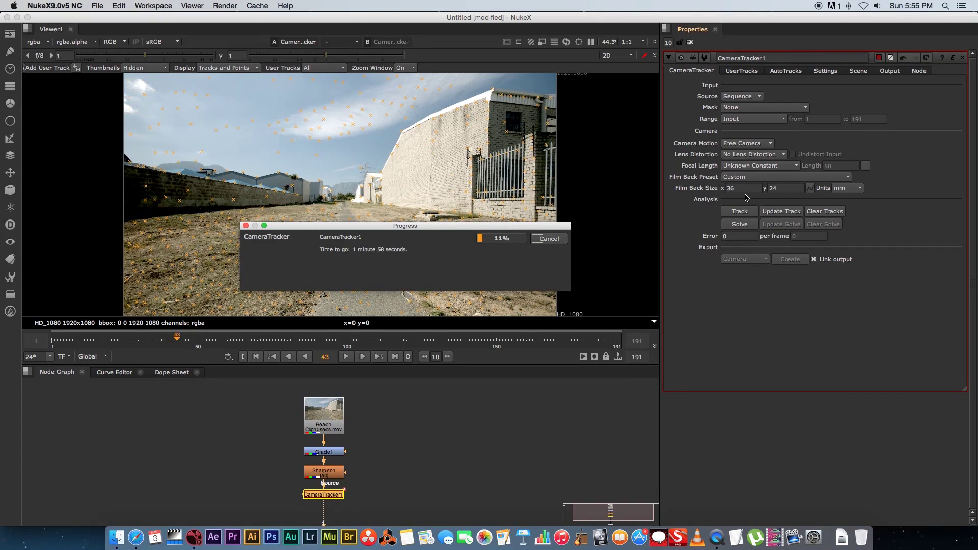
Step: Keep the camera tracker's Focal Length option on Unknown Constant
{"action": "left_click", "coordinate": [766, 169]}
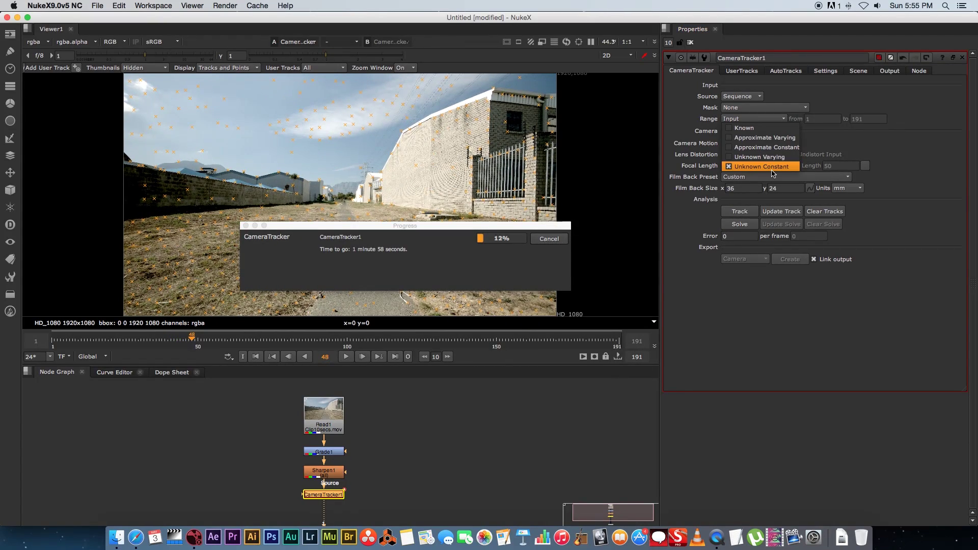
{"action": "left_click", "coordinate": [758, 166]}
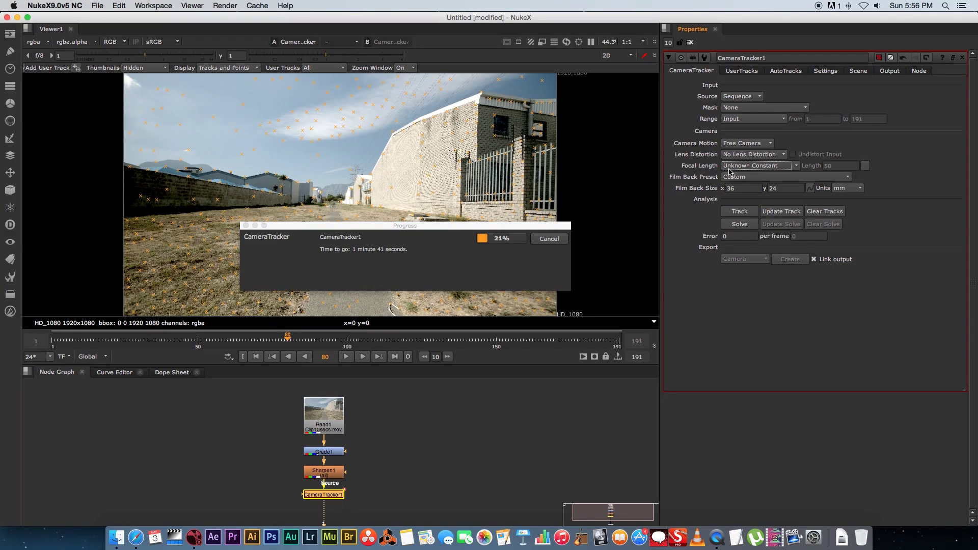
Step: Keep the Film Back Preset on Custom and solve the camera from the tracked sequence
{"action": "left_click", "coordinate": [769, 177]}
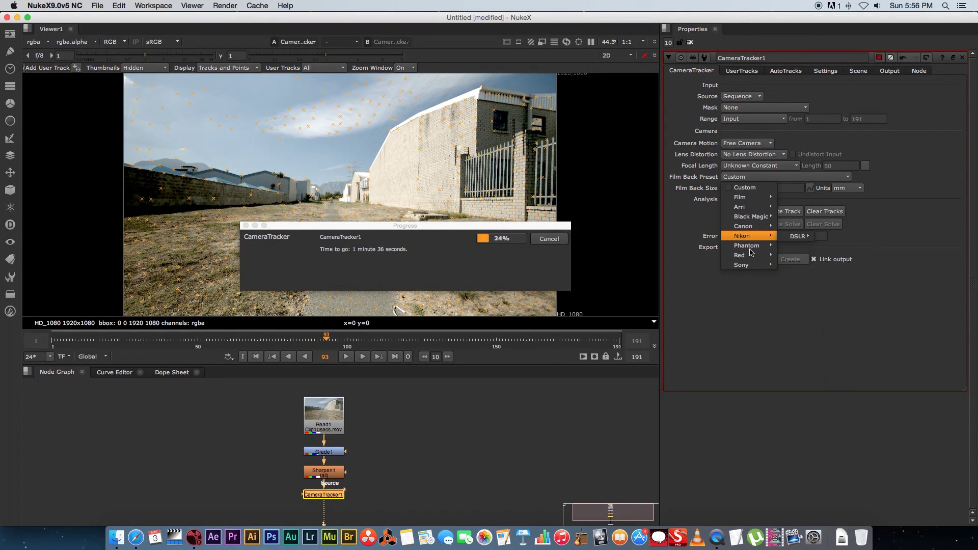
{"action": "mouse_move", "coordinate": [749, 248]}
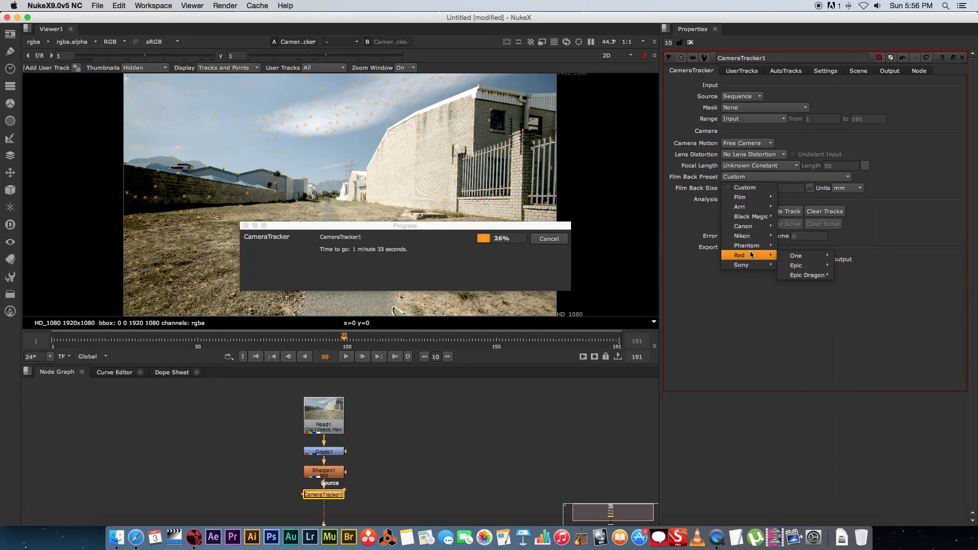
{"action": "mouse_move", "coordinate": [754, 226]}
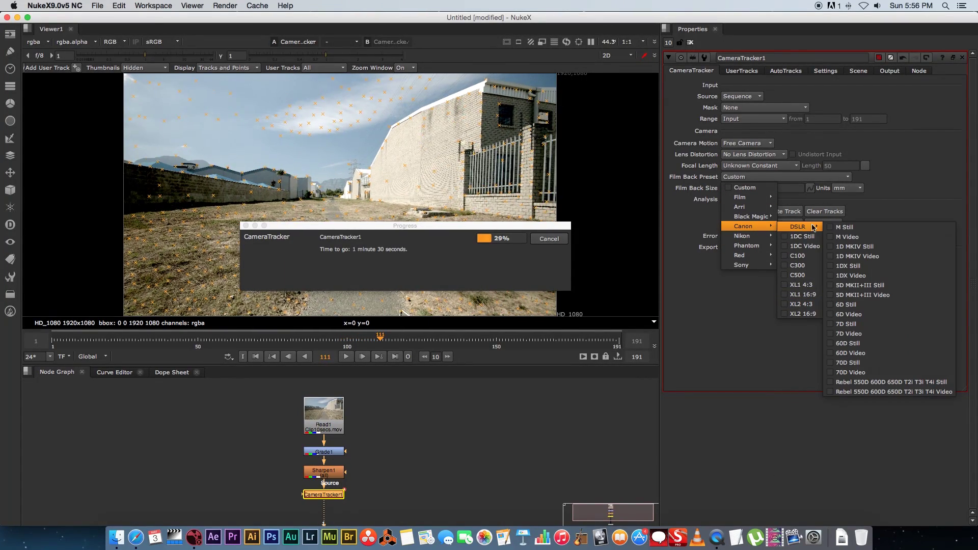
{"action": "left_click", "coordinate": [730, 306]}
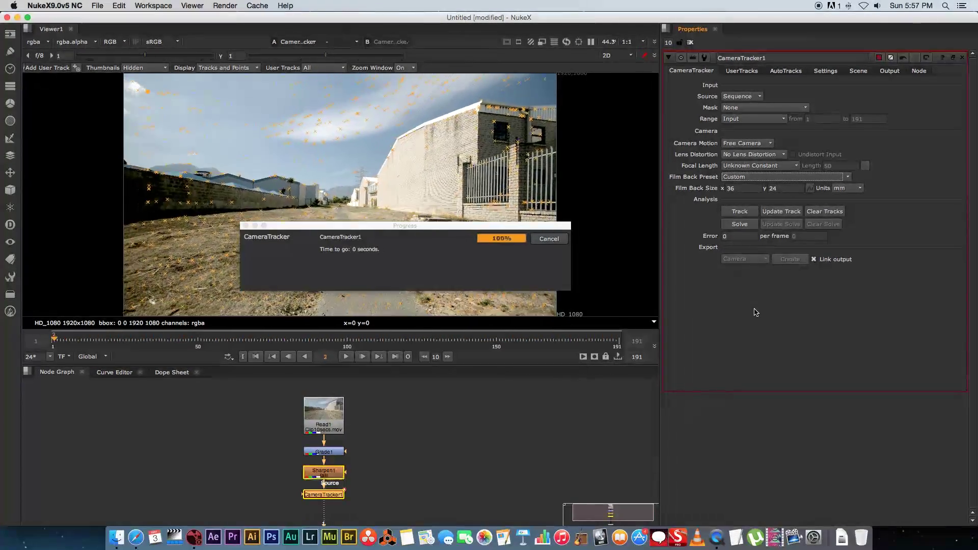
{"action": "left_click", "coordinate": [739, 225]}
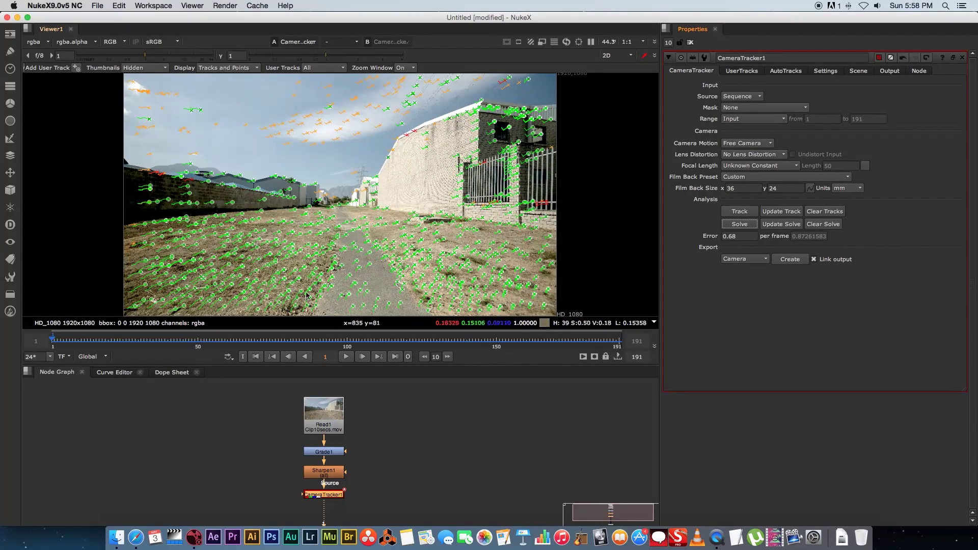
{"action": "left_click_drag", "start_coordinate": [243, 333], "coordinate": [285, 351]}
{"action": "left_click", "coordinate": [256, 357]}
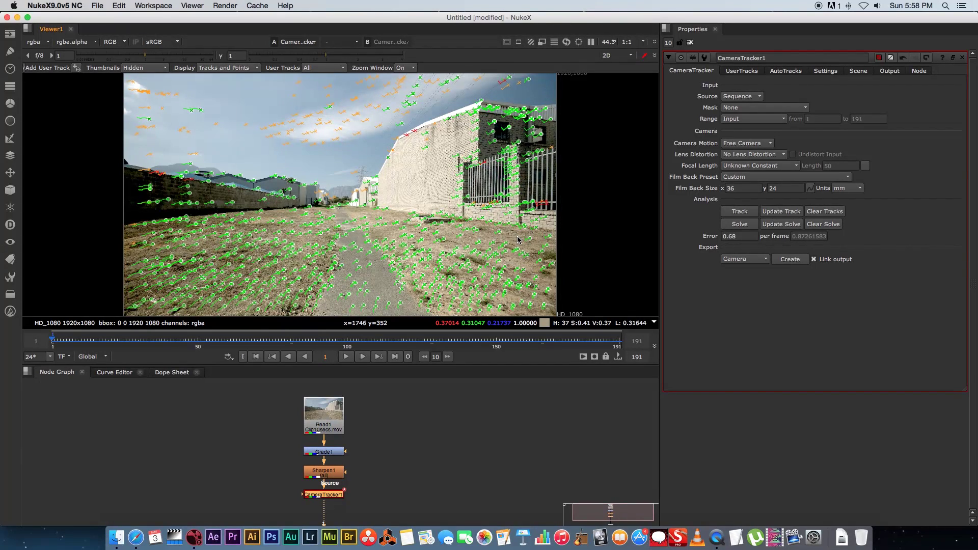
Step: Set the automatic tracks' Min Length to 12, Max Track Error to 3 and Max Error to 6
{"action": "left_click", "coordinate": [783, 71]}
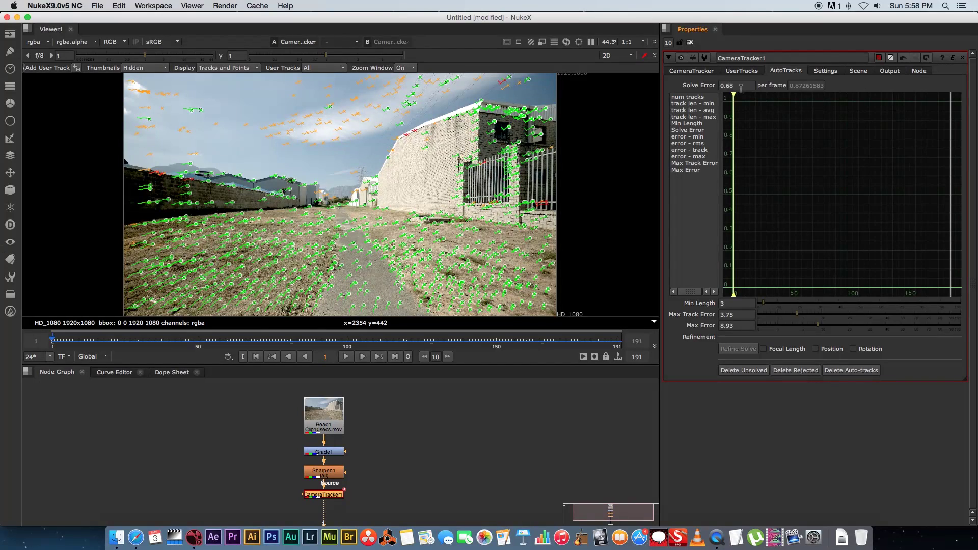
{"action": "mouse_move", "coordinate": [743, 85]}
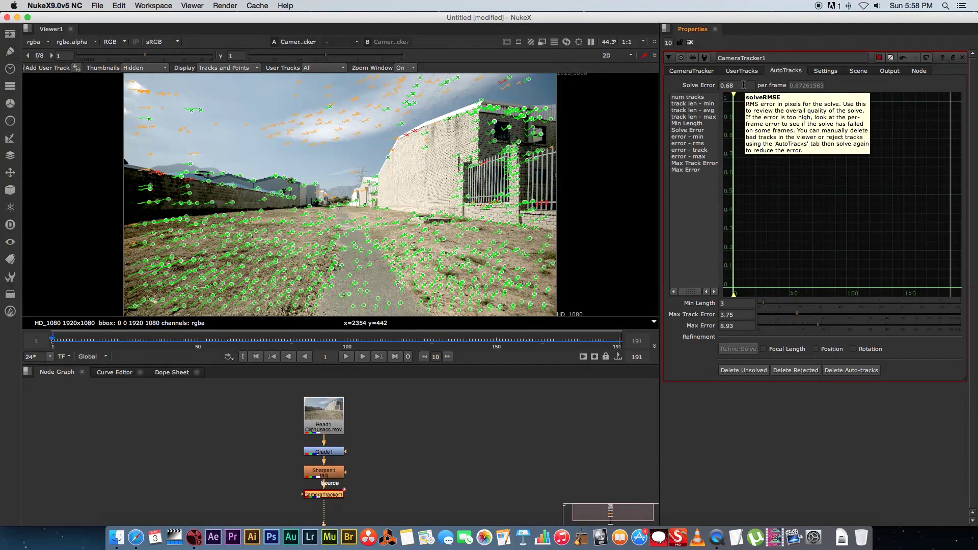
{"action": "mouse_move", "coordinate": [853, 83]}
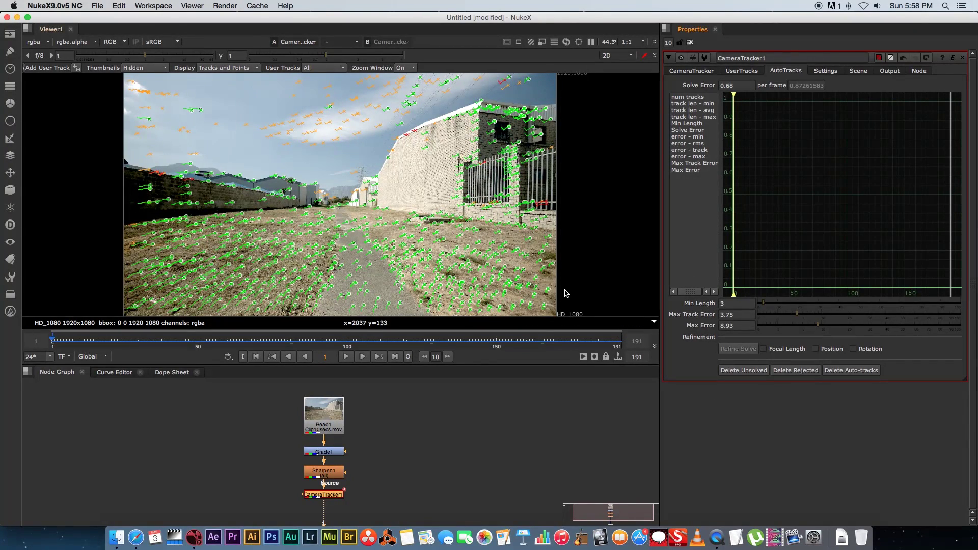
{"action": "left_click_drag", "start_coordinate": [766, 304], "coordinate": [862, 304]}
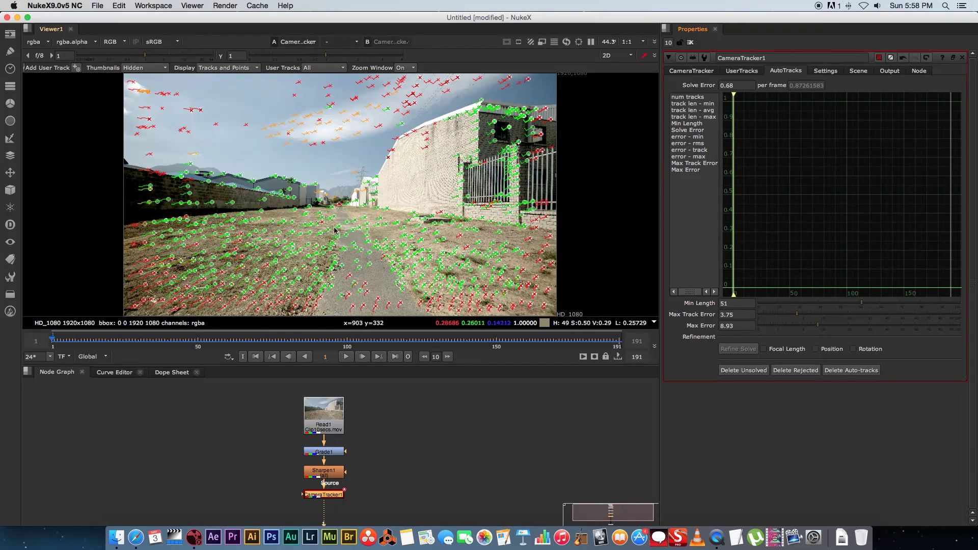
{"action": "left_click_drag", "start_coordinate": [862, 305], "coordinate": [797, 305]}
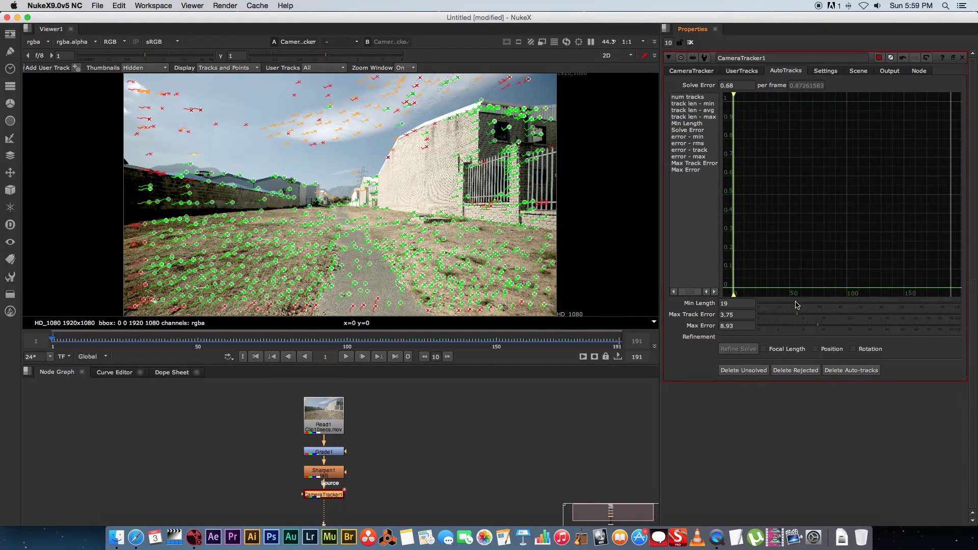
{"action": "left_click_drag", "start_coordinate": [802, 305], "coordinate": [781, 304]}
{"action": "left_click_drag", "start_coordinate": [798, 316], "coordinate": [793, 317]}
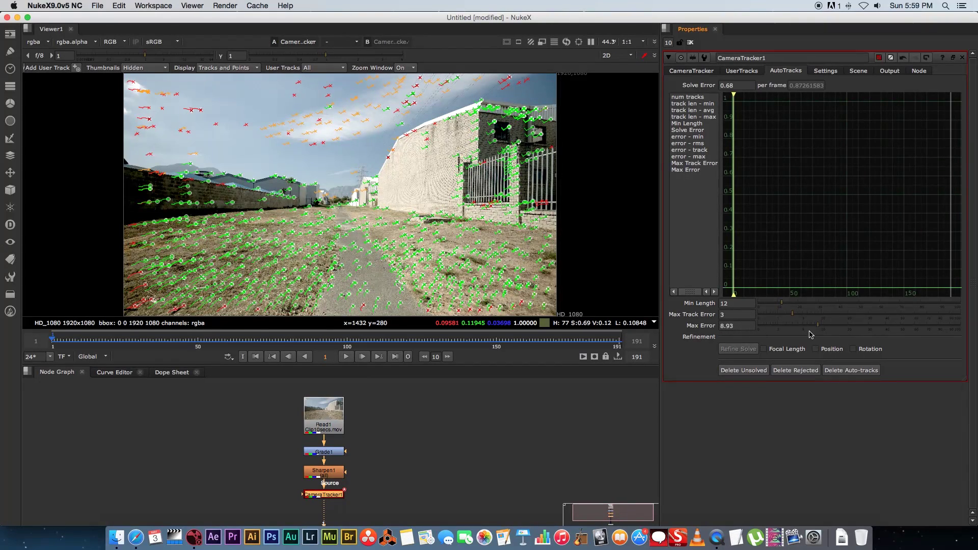
{"action": "left_click_drag", "start_coordinate": [818, 327], "coordinate": [808, 328]}
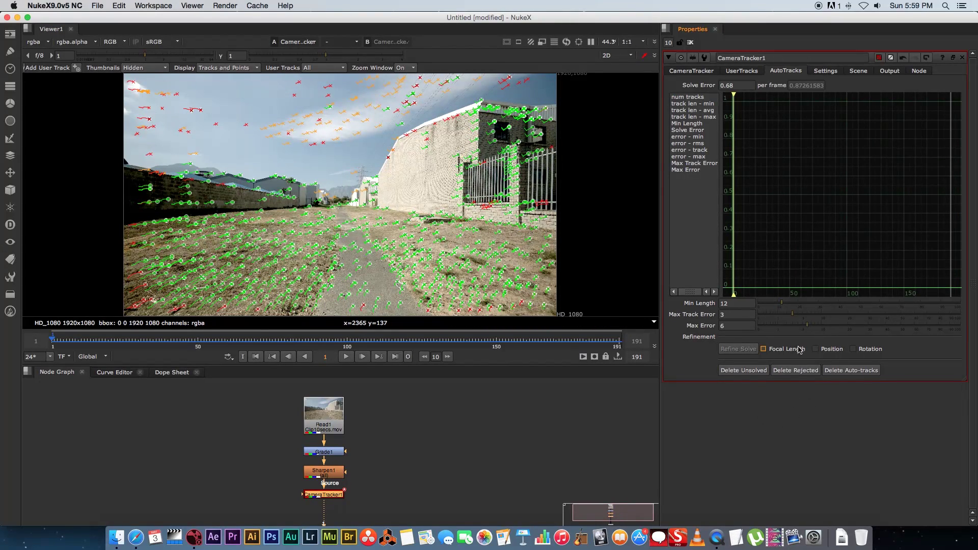
Step: Permanently delete all rejected tracks and all unsolved tracks from the camera tracker
{"action": "left_click", "coordinate": [796, 370]}
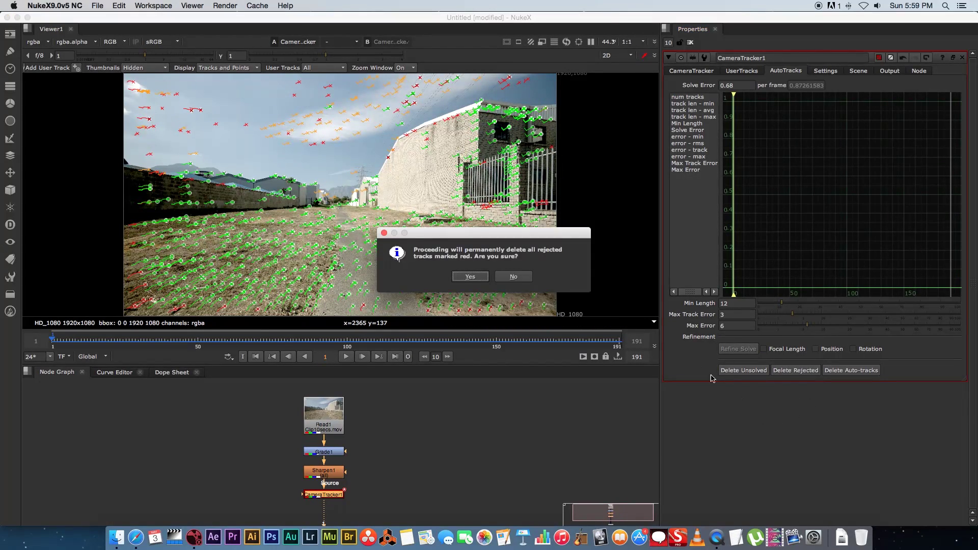
{"action": "left_click", "coordinate": [465, 278]}
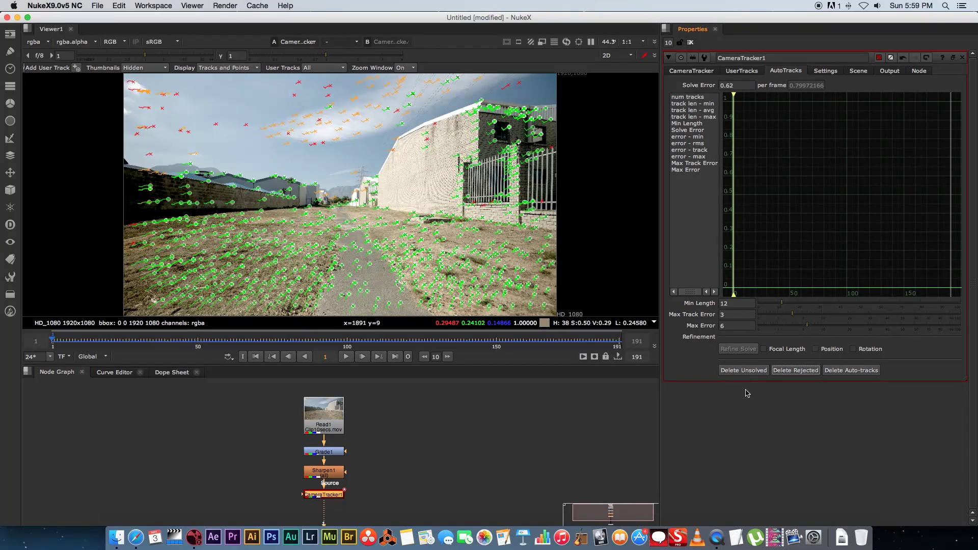
{"action": "left_click", "coordinate": [468, 278]}
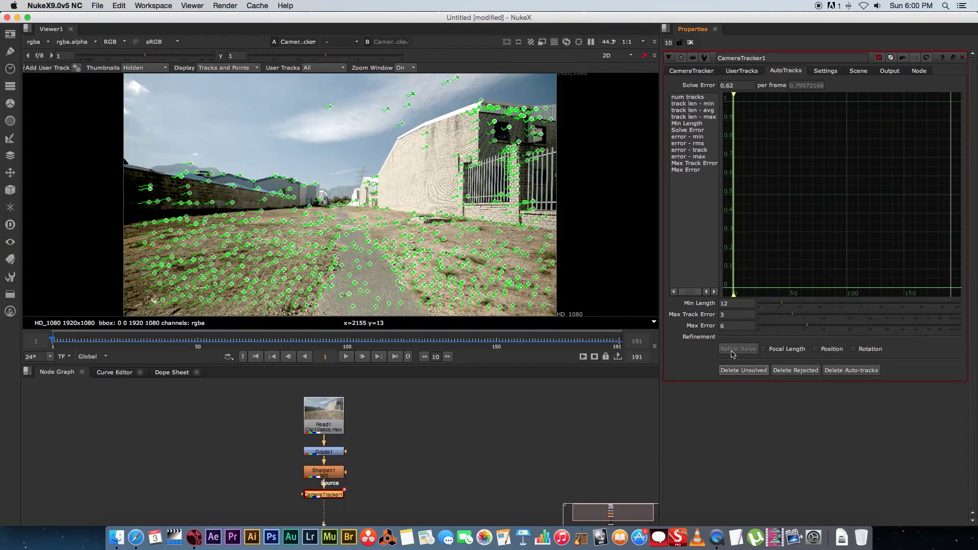
Step: Refine the camera solve with Focal Length, Position and Rotation enabled
{"action": "left_click", "coordinate": [764, 348]}
{"action": "left_click", "coordinate": [815, 348]}
{"action": "left_click", "coordinate": [870, 349]}
{"action": "left_click", "coordinate": [740, 350]}
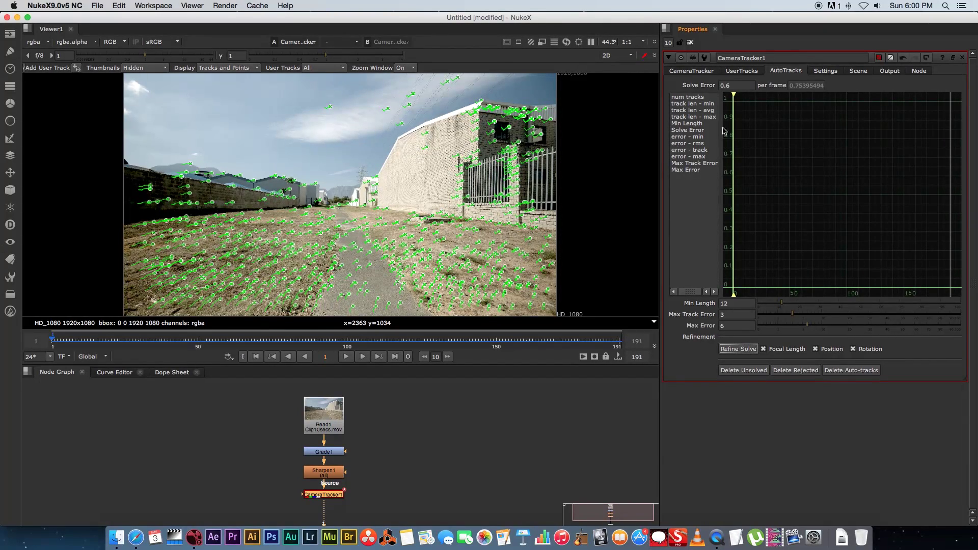
Step: Select the track points across the dirt ground and path, and set the ground plane to the selected points
{"action": "left_click", "coordinate": [690, 71]}
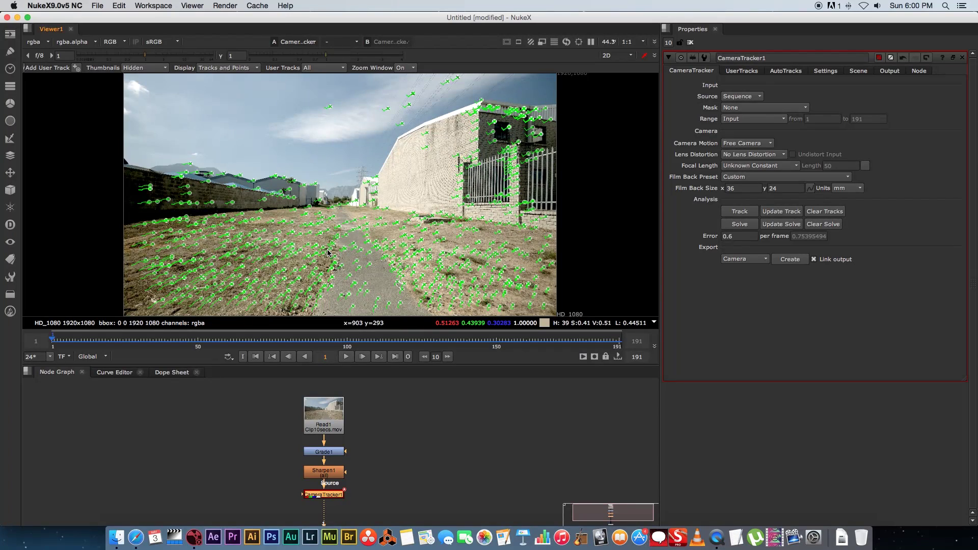
{"action": "left_click_drag", "start_coordinate": [211, 241], "coordinate": [288, 274]}
{"action": "left_click_drag", "start_coordinate": [396, 288], "coordinate": [504, 306]}
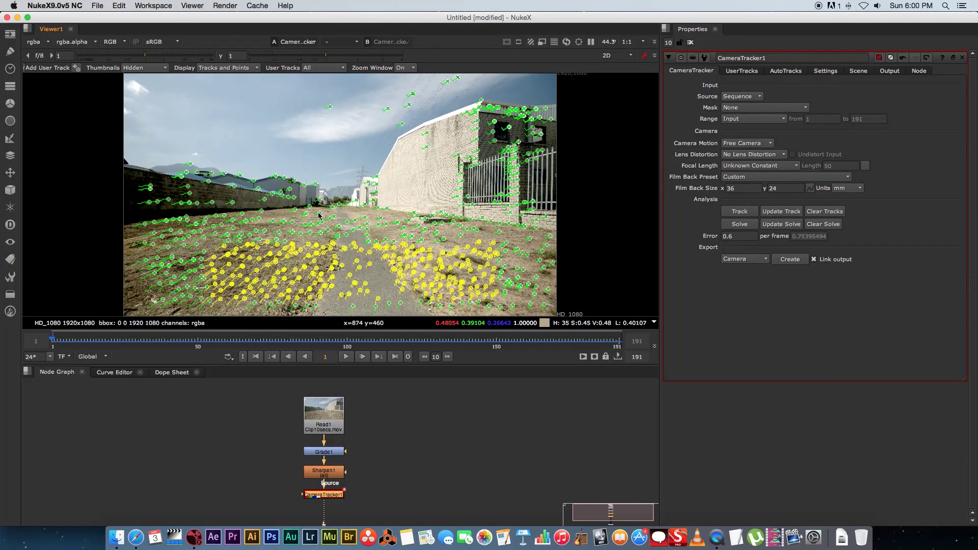
{"action": "left_click_drag", "start_coordinate": [301, 222], "coordinate": [393, 261], "text": "shift"}
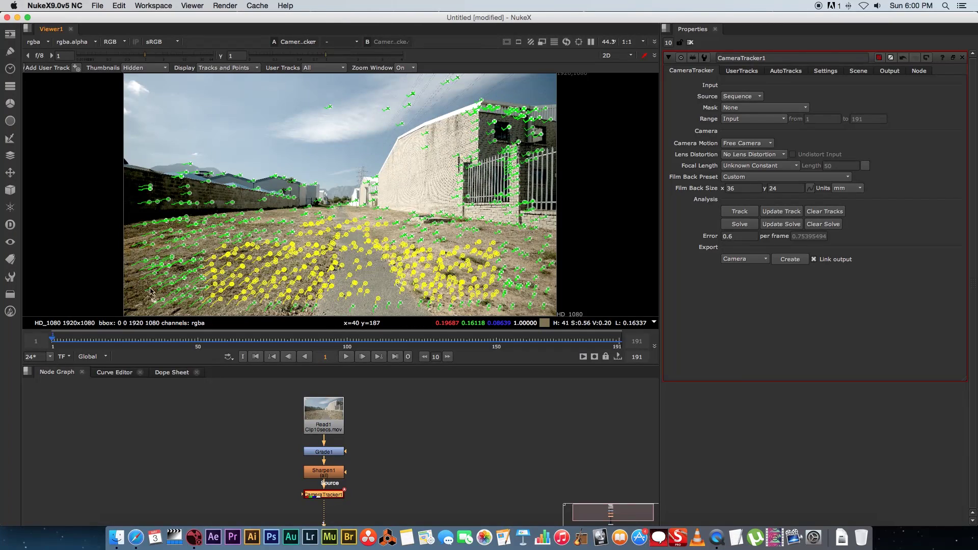
{"action": "left_click_drag", "start_coordinate": [205, 301], "coordinate": [212, 305], "text": "shift"}
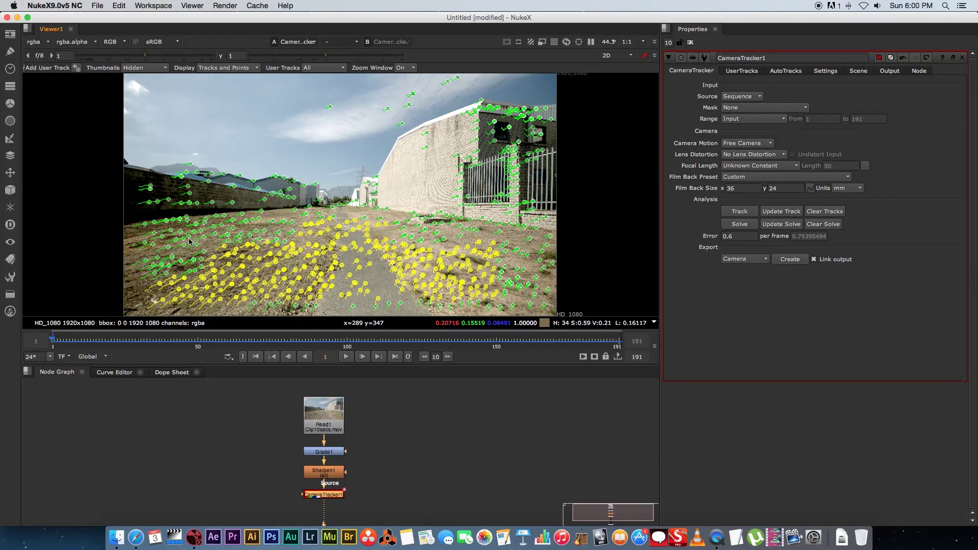
{"action": "left_click_drag", "start_coordinate": [169, 232], "coordinate": [191, 243], "text": "shift"}
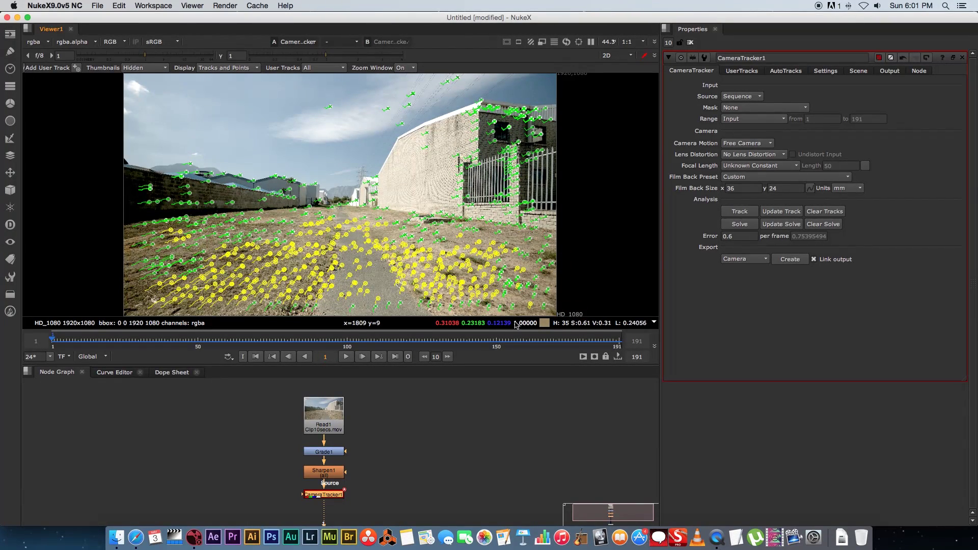
{"action": "right_click", "coordinate": [370, 254]}
{"action": "mouse_move", "coordinate": [400, 301]}
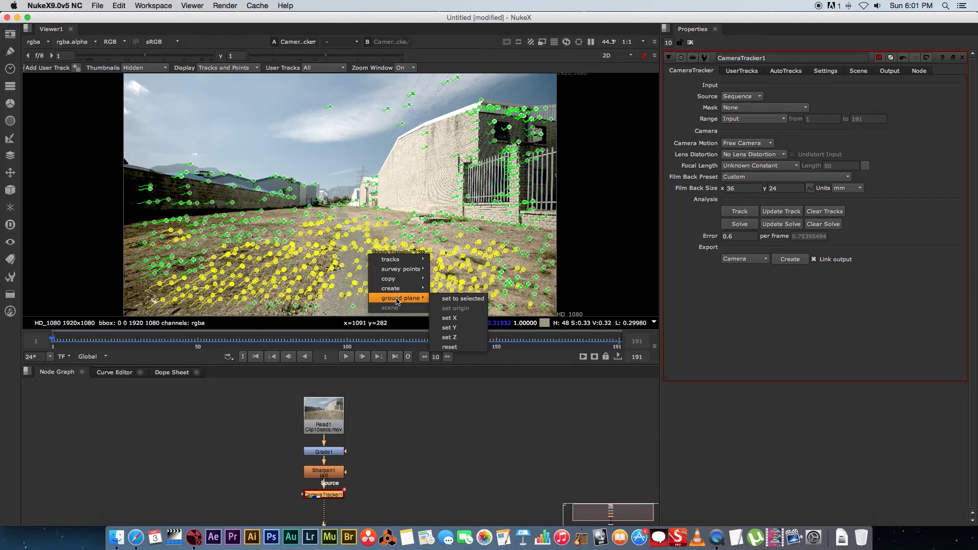
{"action": "left_click", "coordinate": [470, 301]}
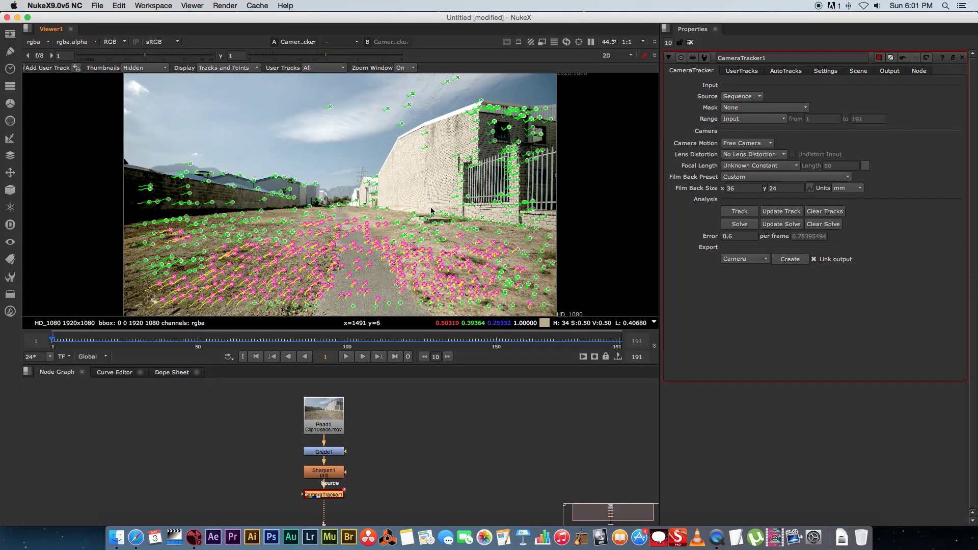
Step: Examine the solved points against the ground grid in the 3D view, and return to the 2D view
{"action": "left_click", "coordinate": [617, 55]}
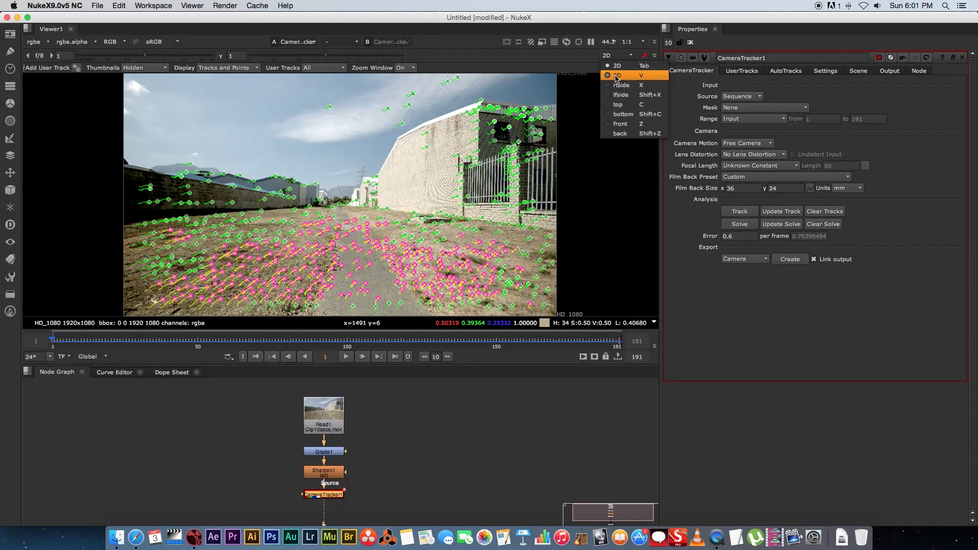
{"action": "left_click", "coordinate": [617, 76]}
{"action": "left_click_drag", "start_coordinate": [351, 222], "coordinate": [396, 225], "text": "ctrl"}
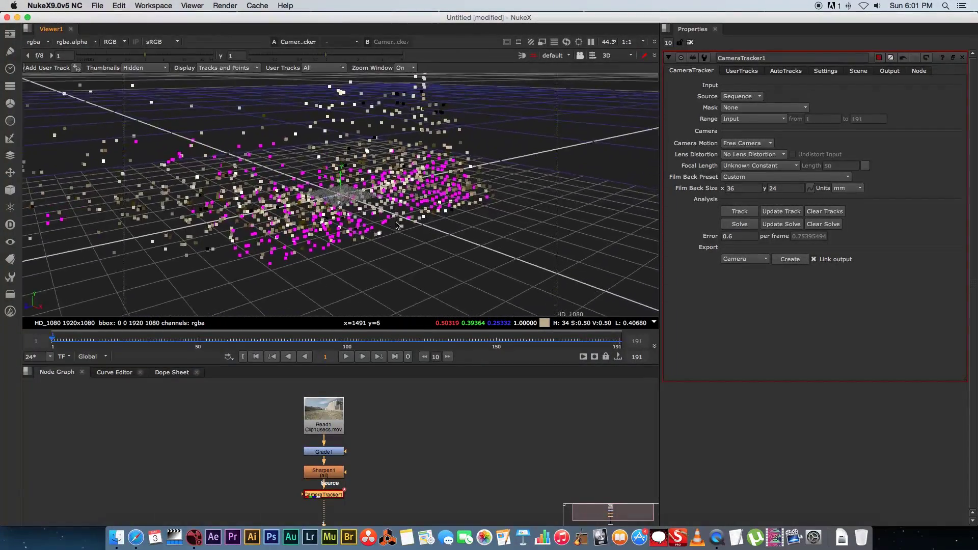
{"action": "left_click", "coordinate": [604, 56]}
{"action": "left_click", "coordinate": [611, 66]}
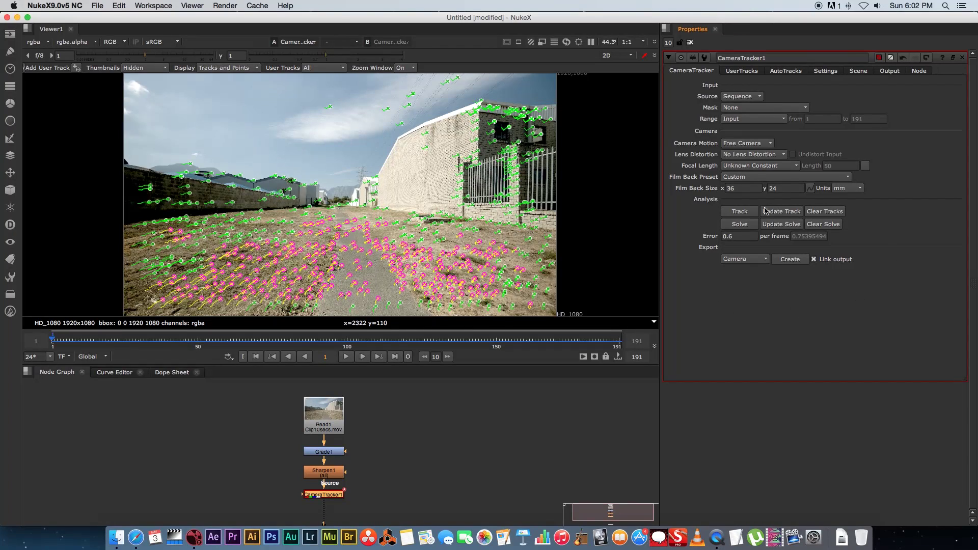
Step: Export the solve as a Scene with Link output disabled
{"action": "left_click", "coordinate": [769, 262]}
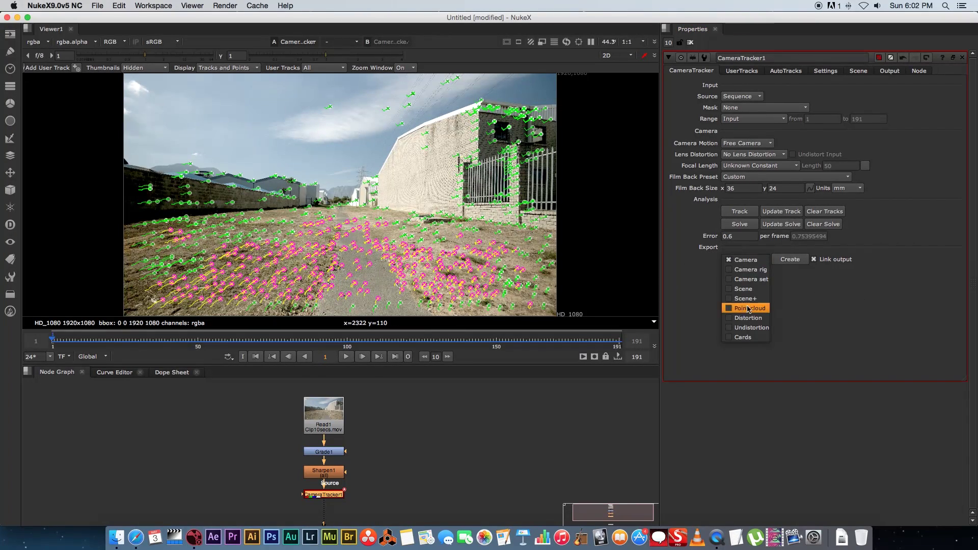
{"action": "left_click", "coordinate": [744, 289]}
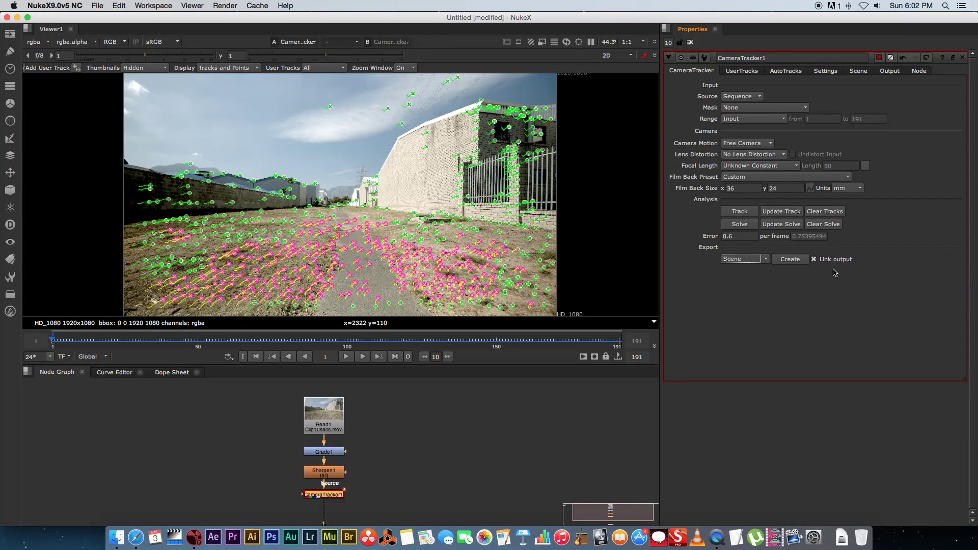
{"action": "left_click", "coordinate": [814, 260]}
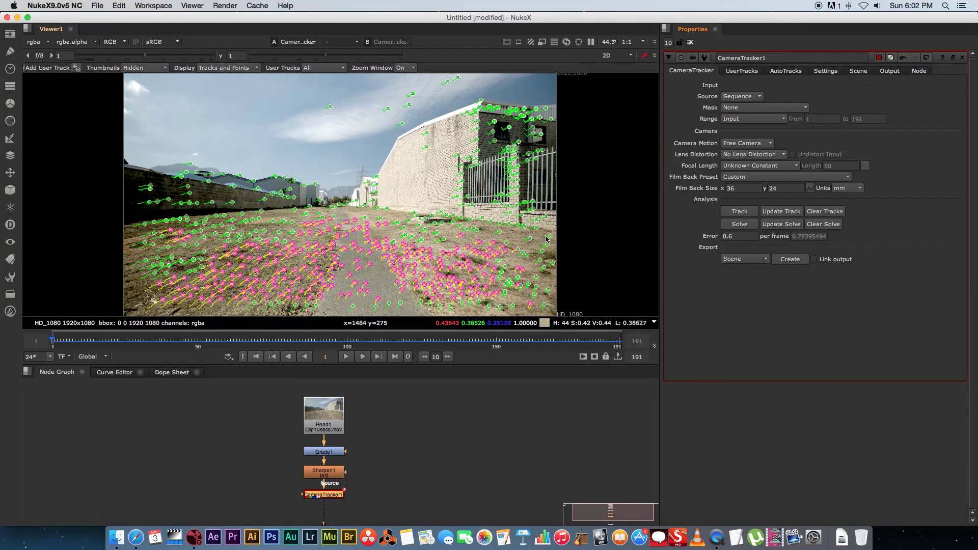
{"action": "left_click", "coordinate": [789, 261]}
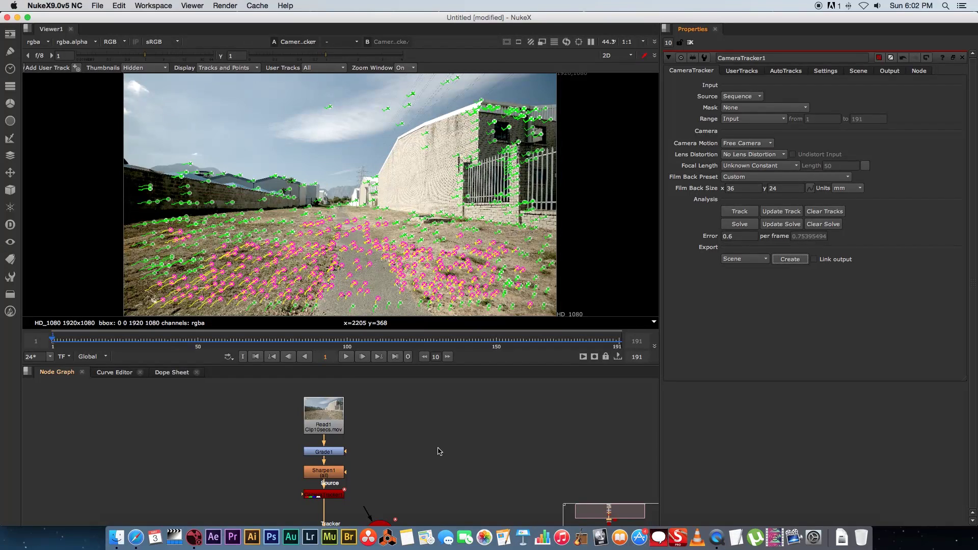
Step: Enlarge the node graph area and spread the exported point cloud, Scene and Camera nodes out beside the camera tracker
{"action": "scroll", "coordinate": [440, 451], "scroll_direction": "down", "scroll_amount": 5}
{"action": "left_click_drag", "start_coordinate": [379, 464], "coordinate": [533, 414]}
{"action": "left_click_drag", "start_coordinate": [320, 501], "coordinate": [463, 397]}
{"action": "left_click_drag", "start_coordinate": [324, 463], "coordinate": [387, 422]}
{"action": "left_click_drag", "start_coordinate": [461, 398], "coordinate": [459, 418]}
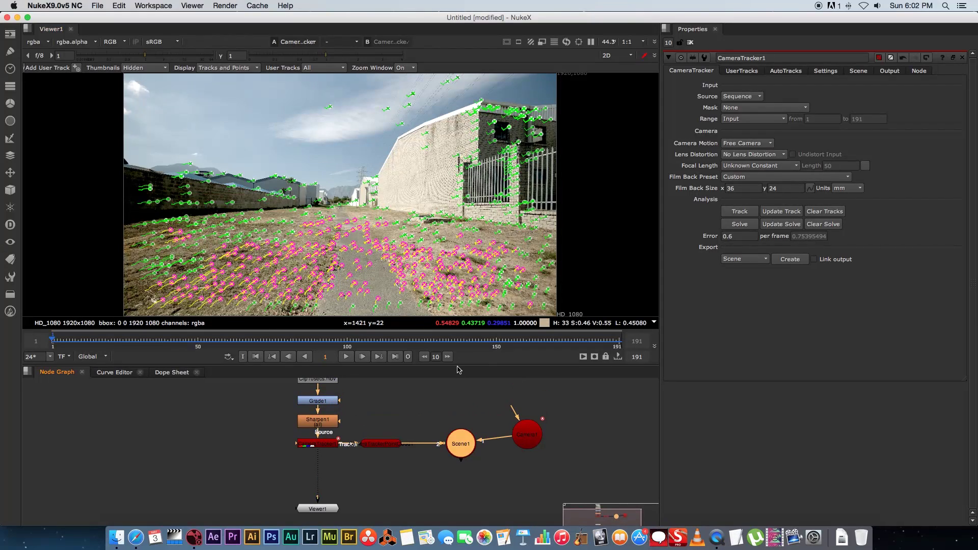
{"action": "left_click_drag", "start_coordinate": [457, 365], "coordinate": [430, 320]}
{"action": "left_click", "coordinate": [426, 452]}
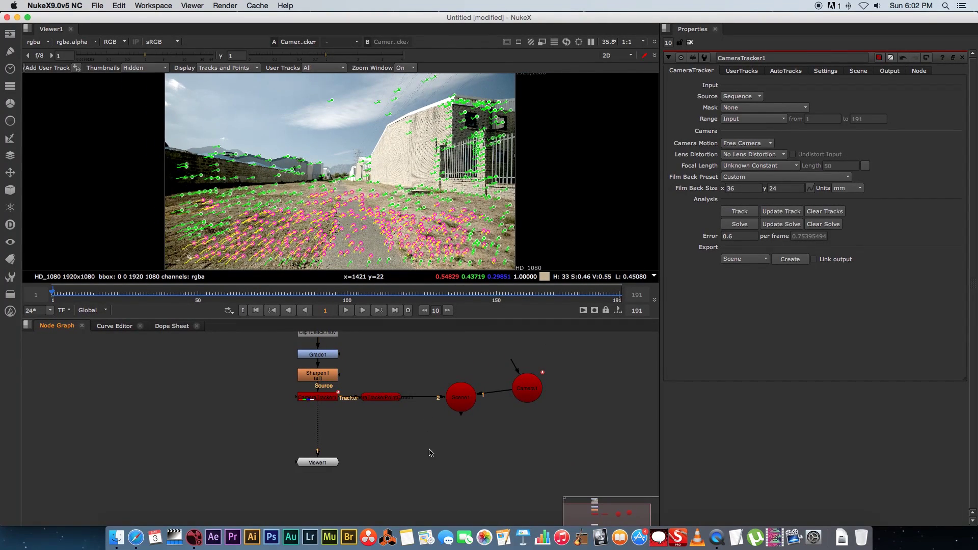
{"action": "key", "text": "f"}
{"action": "left_click_drag", "start_coordinate": [313, 443], "coordinate": [338, 399]}
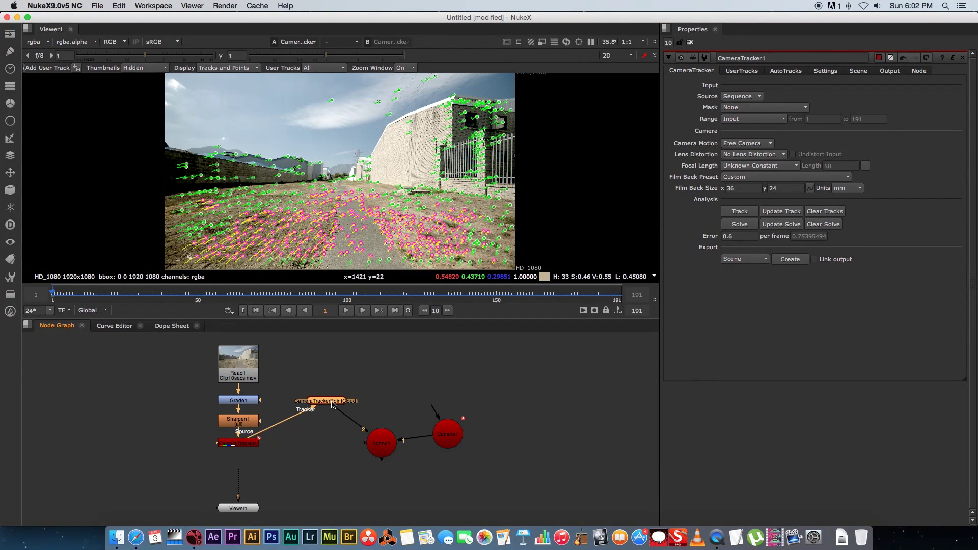
{"action": "left_click_drag", "start_coordinate": [388, 448], "coordinate": [399, 405]}
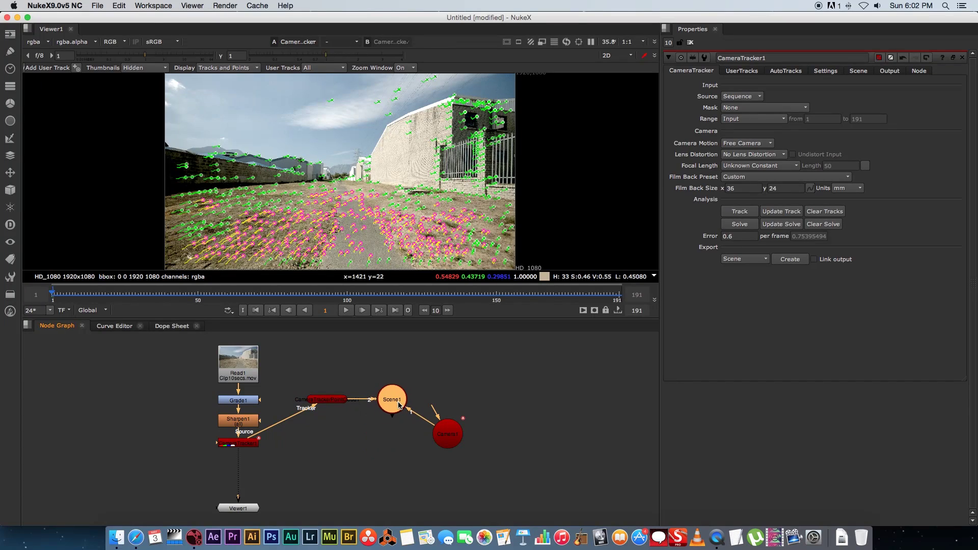
Step: Line up the Camera node with the Scene, set the viewer node aside, and add a ScanlineRender node below them
{"action": "left_click_drag", "start_coordinate": [449, 431], "coordinate": [481, 401]}
{"action": "left_click_drag", "start_coordinate": [246, 508], "coordinate": [322, 501]}
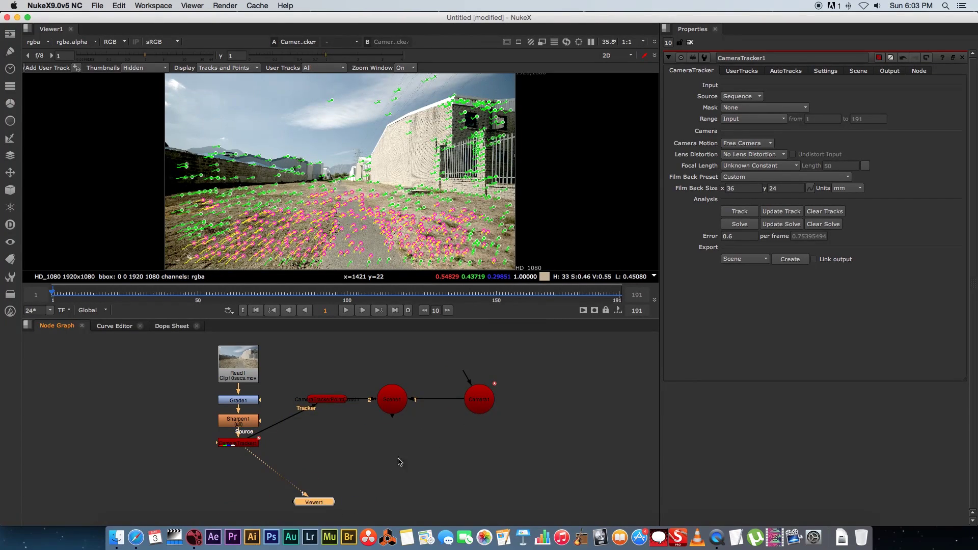
{"action": "left_click", "coordinate": [393, 452]}
{"action": "key", "text": "Tab"}
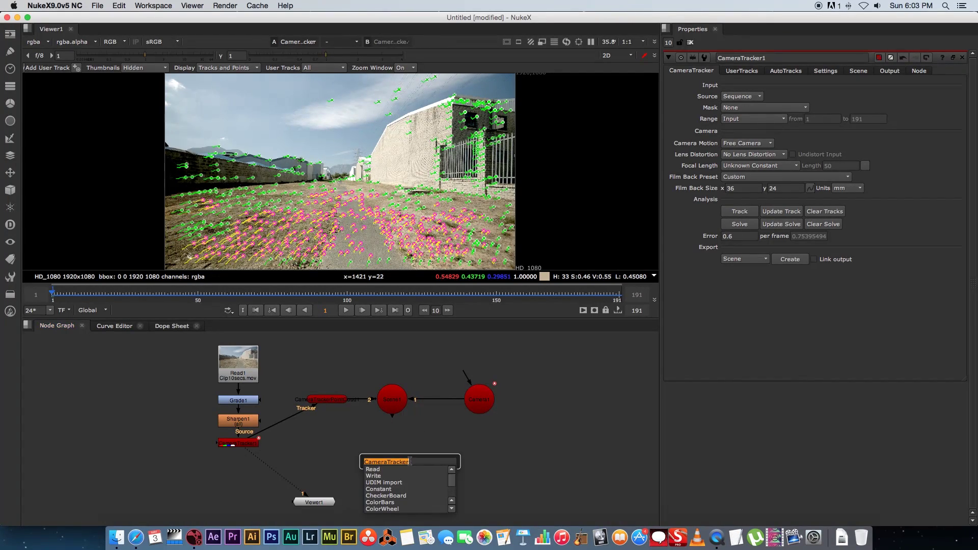
{"action": "type", "text": "scal"}
{"action": "type", "text": "l"}
{"action": "key", "text": "Down"}
{"action": "key", "text": "Down"}
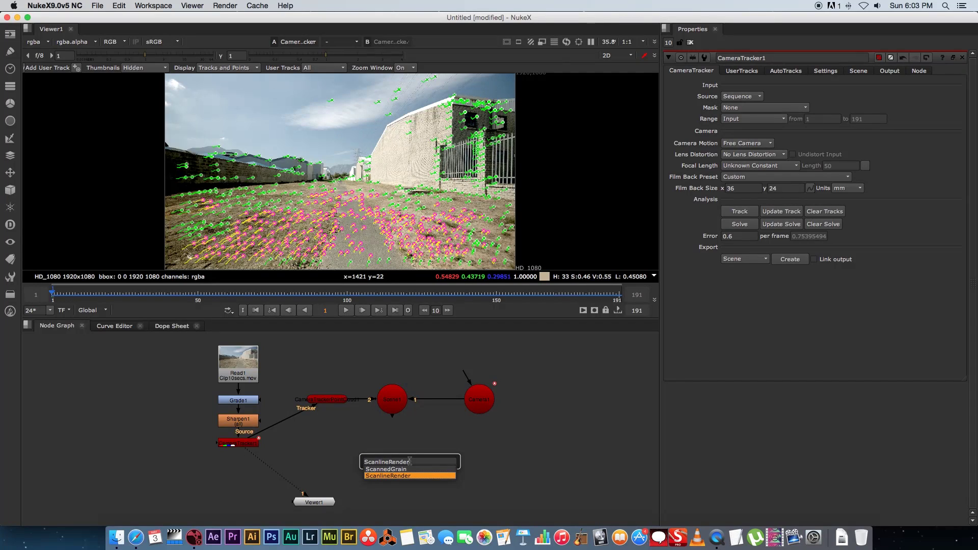
{"action": "left_click", "coordinate": [401, 476]}
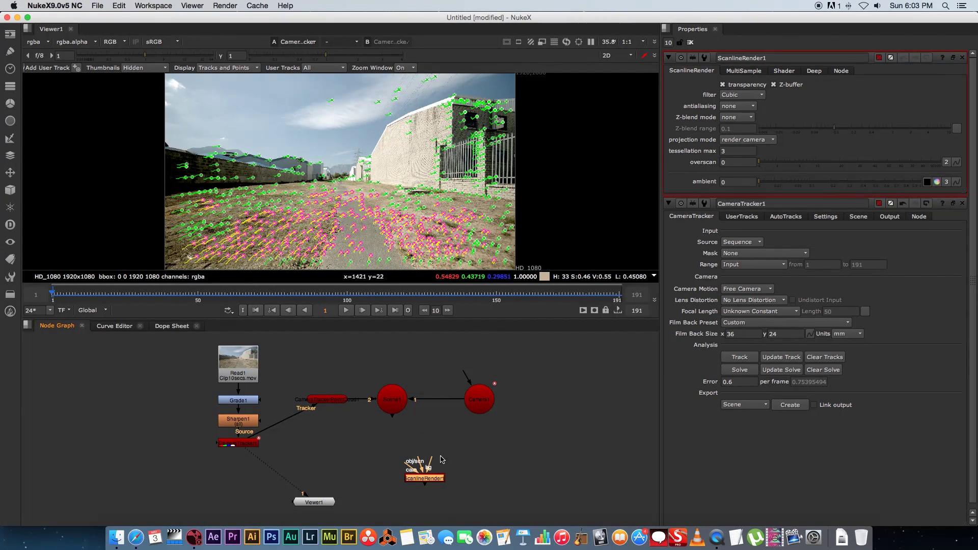
Step: Connect the ScanlineRender's bg to the Read node, obj/scn to the Scene and cam to the Camera, and centre it under the Scene
{"action": "left_click_drag", "start_coordinate": [433, 463], "coordinate": [255, 369]}
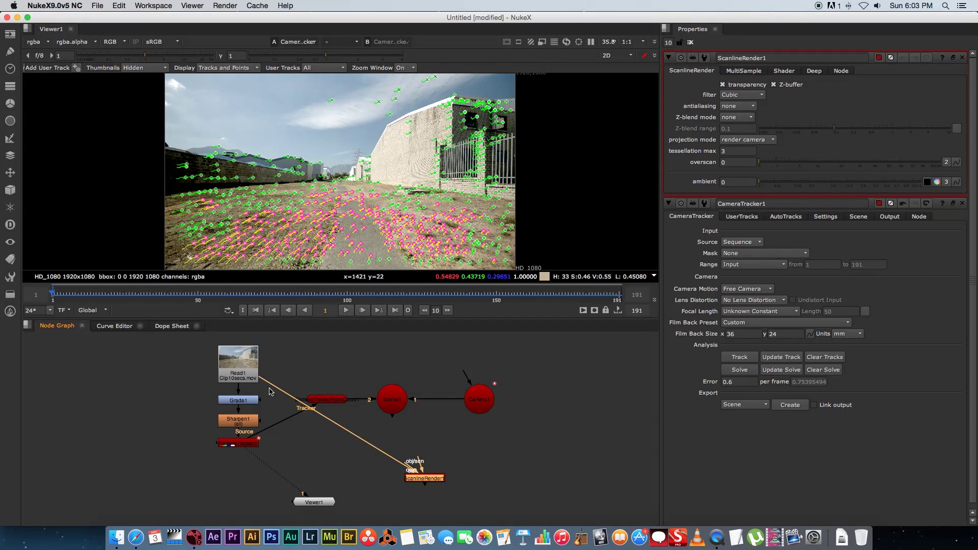
{"action": "left_click_drag", "start_coordinate": [422, 463], "coordinate": [392, 401]}
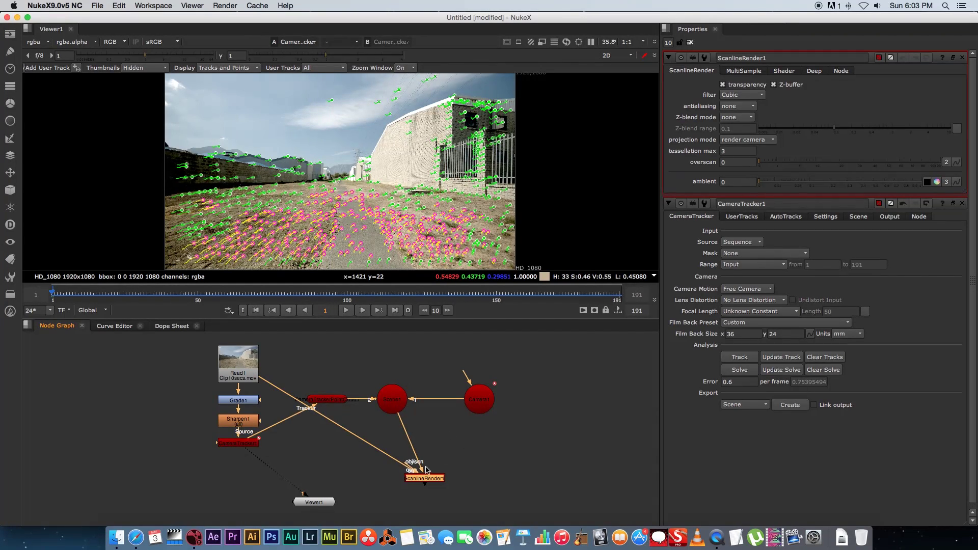
{"action": "left_click_drag", "start_coordinate": [408, 464], "coordinate": [476, 401]}
{"action": "left_click_drag", "start_coordinate": [432, 480], "coordinate": [396, 465]}
Step: Connect the viewer to the ScanlineRender and play the rendered point cloud over the footage, returning to the first frame
{"action": "left_click_drag", "start_coordinate": [265, 462], "coordinate": [398, 467]}
{"action": "left_click_drag", "start_coordinate": [328, 505], "coordinate": [406, 506]}
{"action": "key", "text": "l"}
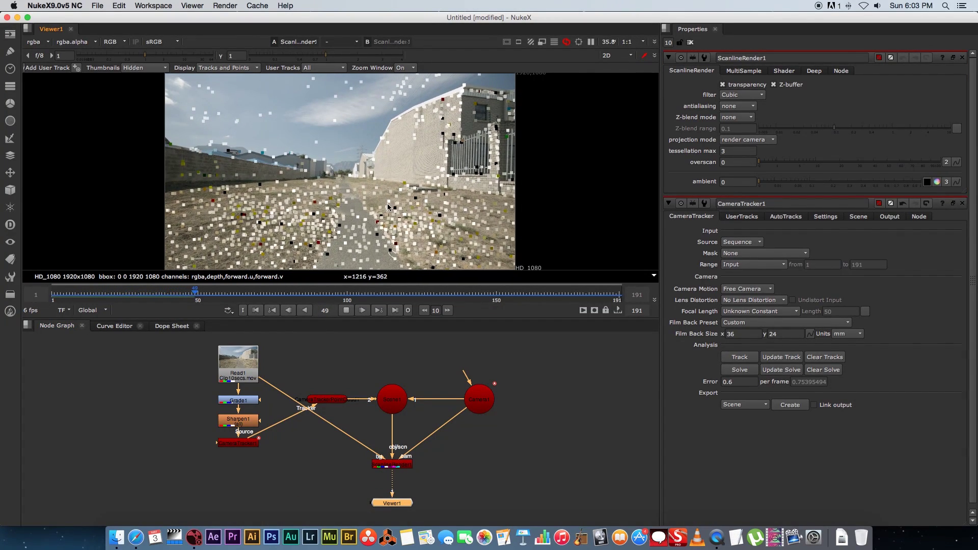
{"action": "left_click", "coordinate": [347, 311]}
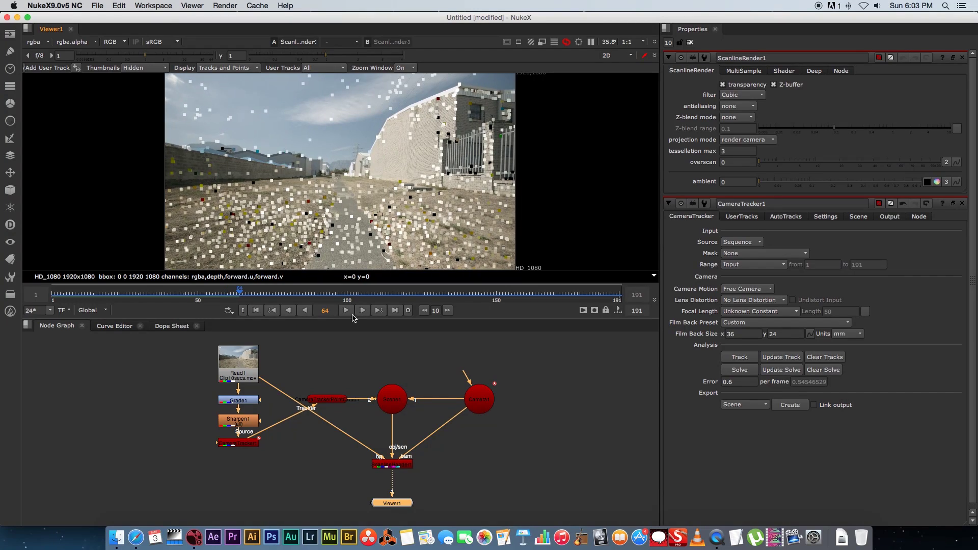
{"action": "left_click", "coordinate": [256, 310]}
Step: Space out the Scene, ScanlineRender and viewer nodes vertically in the node graph
{"action": "left_click_drag", "start_coordinate": [393, 502], "coordinate": [393, 510]}
{"action": "left_click", "coordinate": [428, 493]}
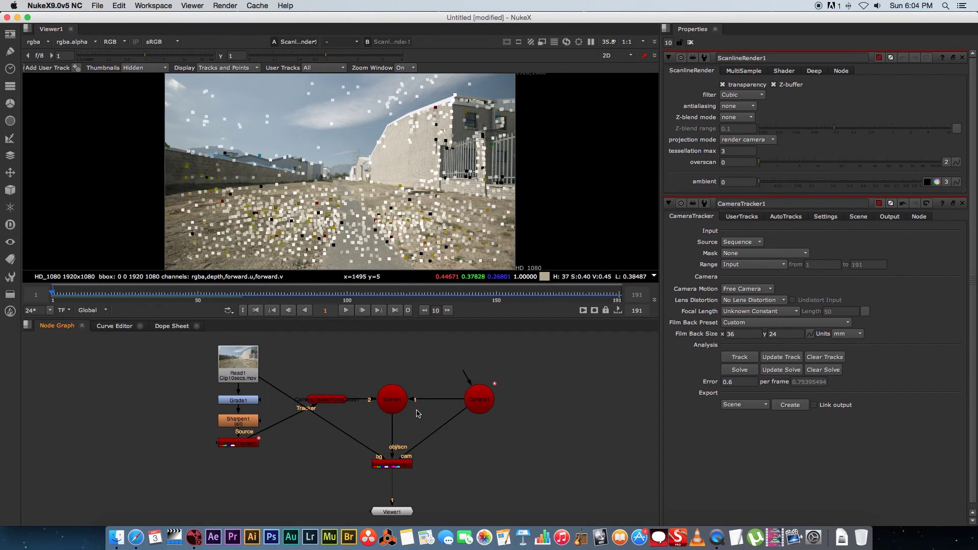
{"action": "left_click_drag", "start_coordinate": [395, 402], "coordinate": [393, 387]}
{"action": "left_click_drag", "start_coordinate": [393, 465], "coordinate": [393, 453]}
Step: Reconnect the viewer to the camera tracker and create a card from the selected ground track points
{"action": "left_click_drag", "start_coordinate": [405, 514], "coordinate": [362, 512]}
{"action": "left_click_drag", "start_coordinate": [384, 465], "coordinate": [241, 444]}
{"action": "left_click_drag", "start_coordinate": [363, 509], "coordinate": [303, 513]}
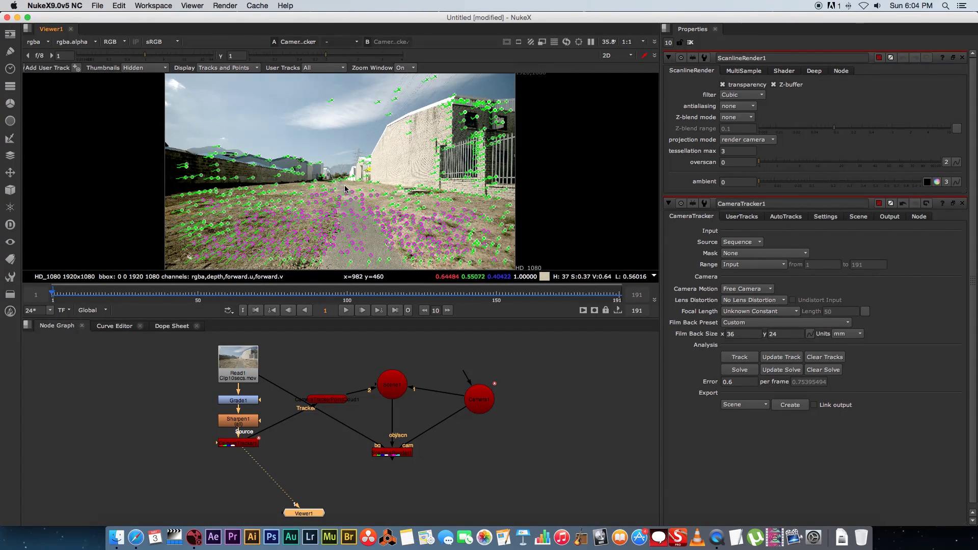
{"action": "right_click", "coordinate": [342, 233]}
{"action": "mouse_move", "coordinate": [367, 259]}
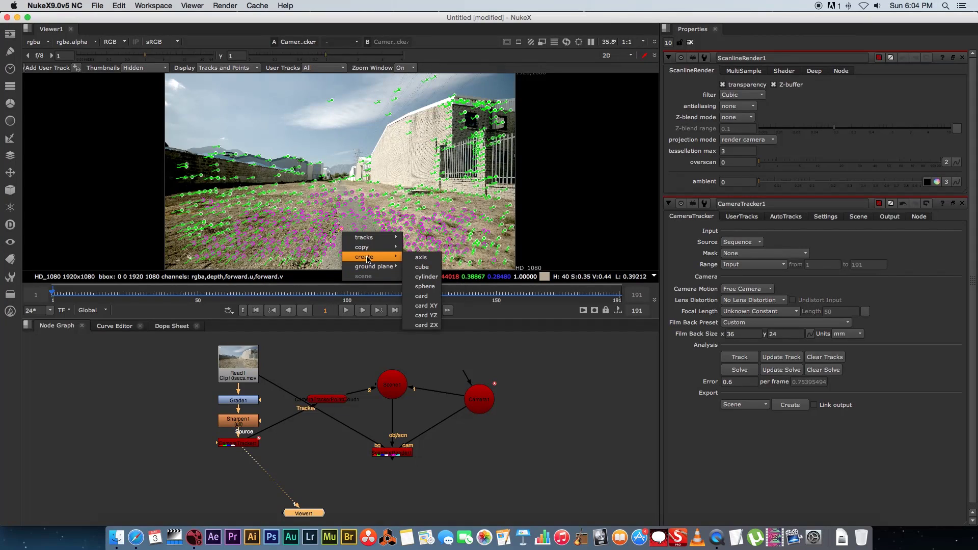
{"action": "left_click", "coordinate": [422, 298]}
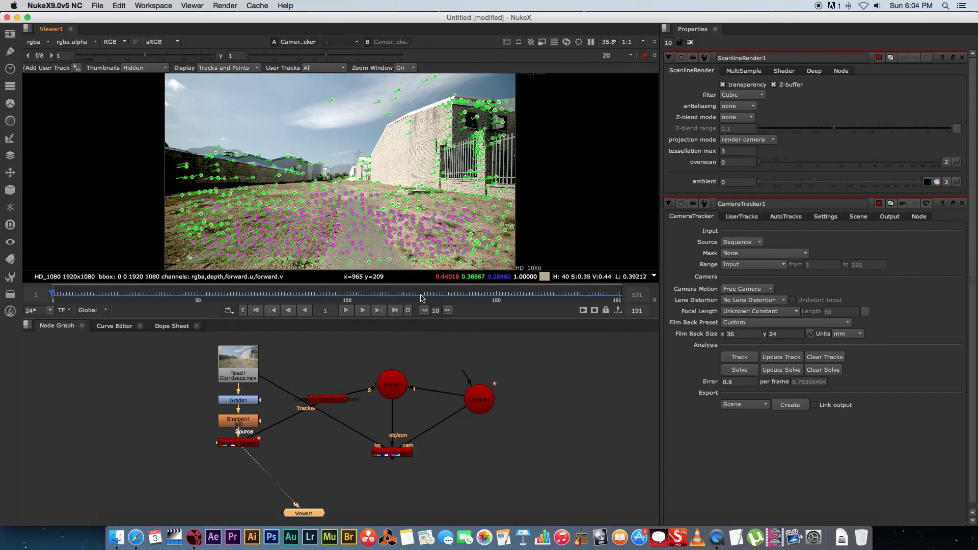
Step: Connect the new card to the Scene, place it above the Camera node, and switch the viewer back to the ScanlineRender output
{"action": "left_click_drag", "start_coordinate": [178, 444], "coordinate": [576, 366]}
{"action": "left_click_drag", "start_coordinate": [295, 504], "coordinate": [392, 454]}
{"action": "left_click_drag", "start_coordinate": [318, 512], "coordinate": [407, 507]}
{"action": "left_click_drag", "start_coordinate": [576, 370], "coordinate": [386, 389]}
{"action": "left_click_drag", "start_coordinate": [576, 374], "coordinate": [441, 357]}
{"action": "left_click", "coordinate": [493, 364]}
{"action": "left_click", "coordinate": [444, 356]}
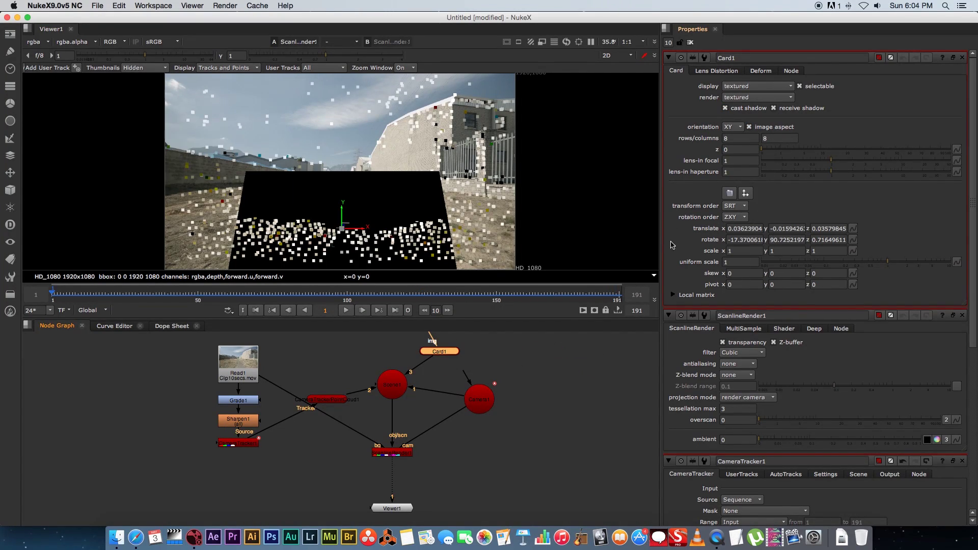
Step: Reset the card's X, Y and Z rotation to 0
{"action": "double_click", "coordinate": [744, 240]}
{"action": "type", "text": "0"}
{"action": "key", "text": "Tab"}
{"action": "type", "text": "0"}
{"action": "key", "text": "Tab"}
{"action": "type", "text": "0"}
{"action": "key", "text": "Tab"}
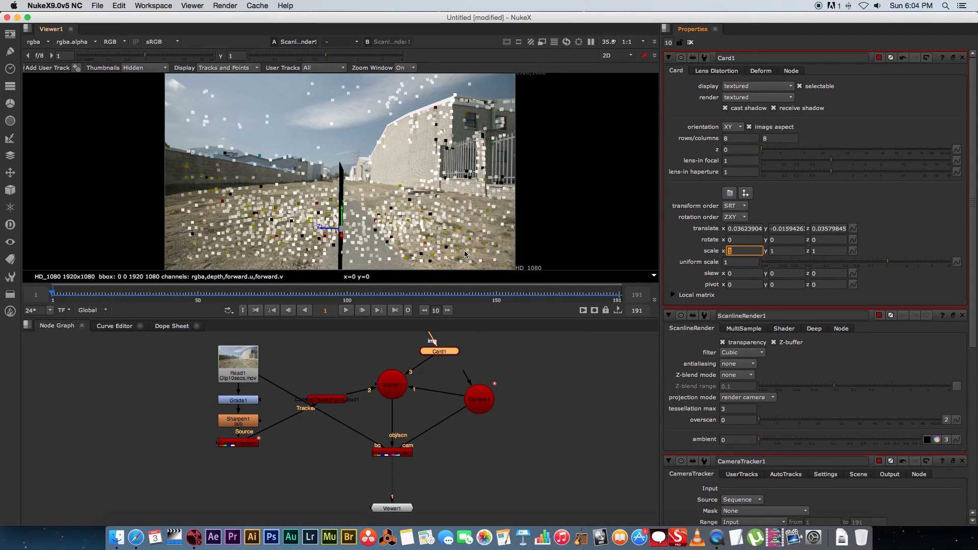
Step: Set the card's Y rotation to 90 and its X rotation to 90
{"action": "left_click", "coordinate": [778, 239]}
{"action": "type", "text": "90"}
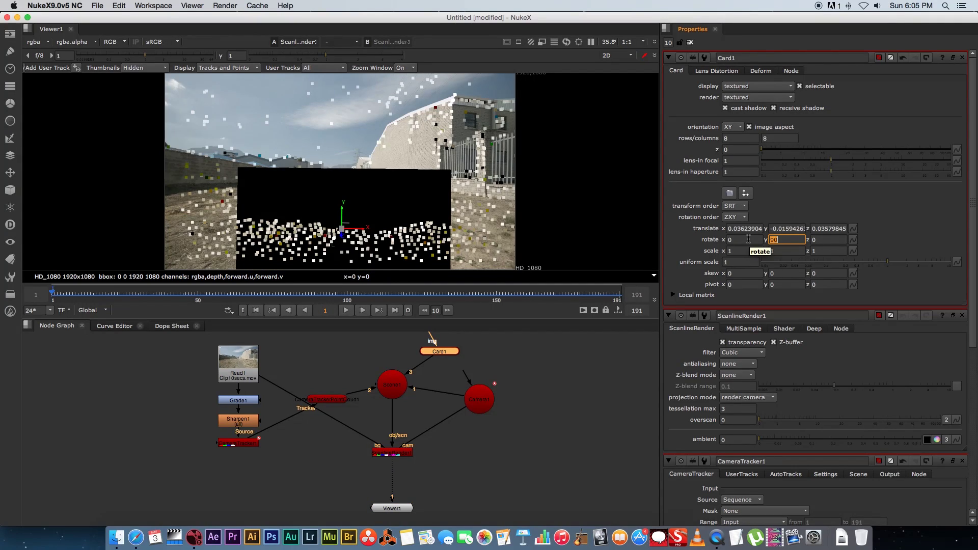
{"action": "key", "text": "Return"}
{"action": "key", "text": "Tab"}
{"action": "left_click", "coordinate": [739, 239]}
{"action": "type", "text": "90"}
{"action": "key", "text": "Return"}
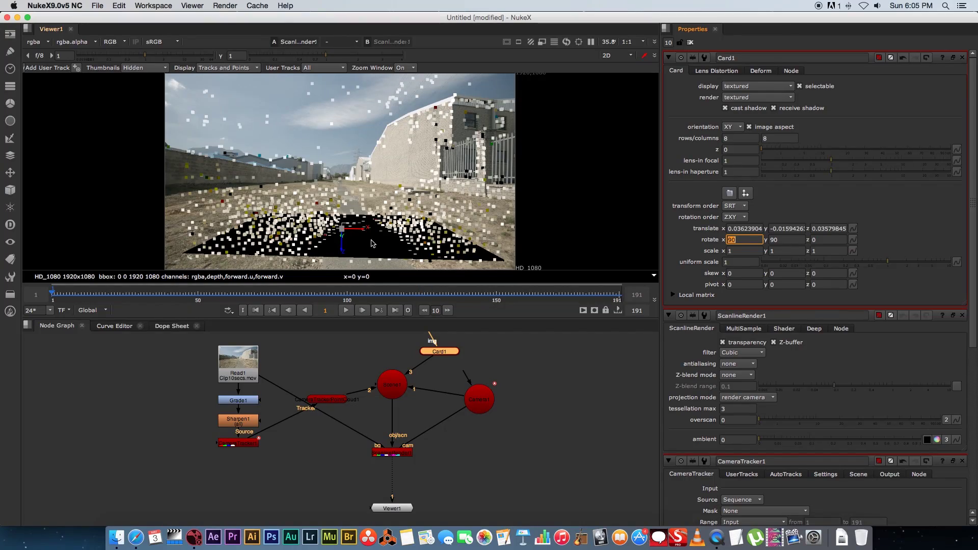
Step: Examine how the card lies among the ground points in the 3D view, and return to the 2D view
{"action": "left_click", "coordinate": [616, 55]}
{"action": "left_click", "coordinate": [620, 75]}
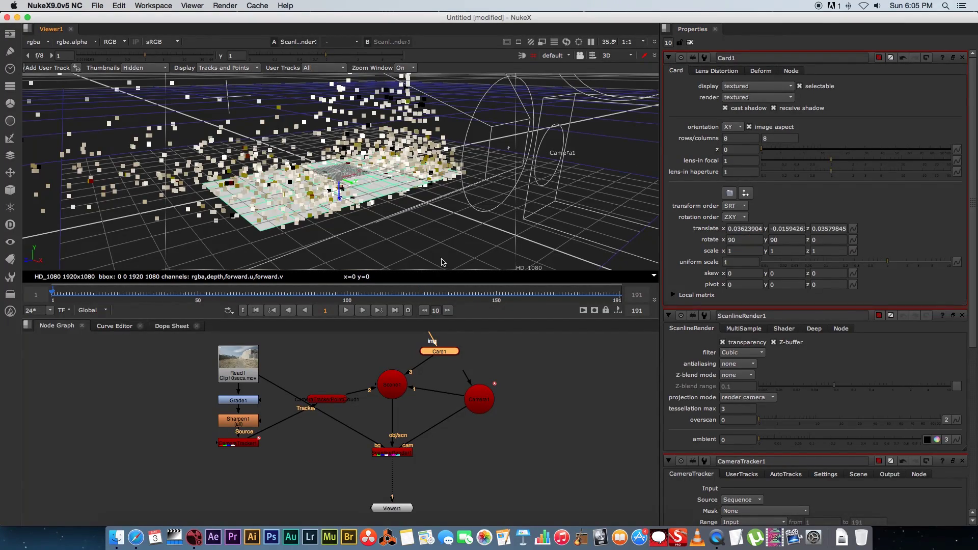
{"action": "left_click_drag", "start_coordinate": [361, 205], "coordinate": [499, 158], "text": "super"}
{"action": "left_click", "coordinate": [621, 58]}
{"action": "left_click", "coordinate": [617, 65]}
Step: Move the card node farther from the Scene and lower the Camera node to make room in the graph
{"action": "left_click_drag", "start_coordinate": [437, 343], "coordinate": [557, 351]}
{"action": "left_click_drag", "start_coordinate": [479, 398], "coordinate": [479, 434]}
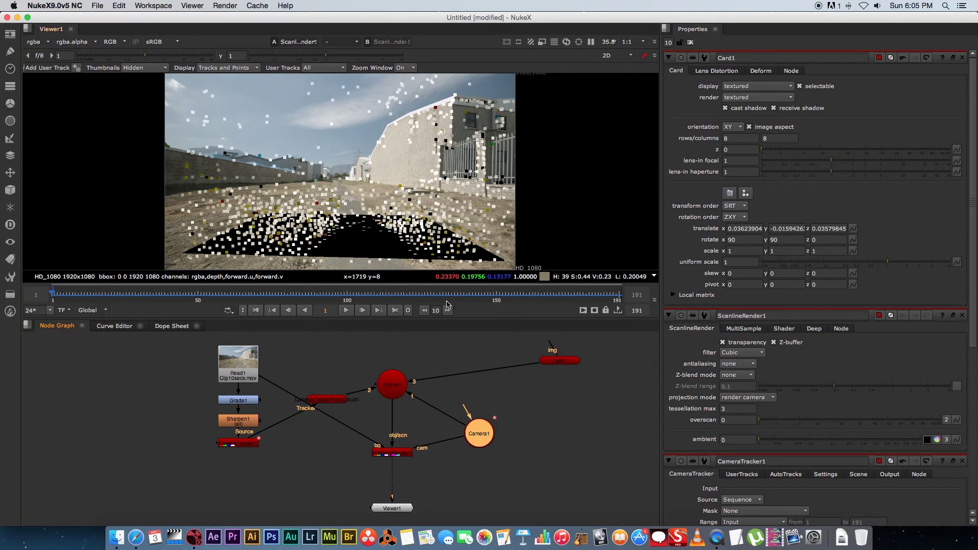
{"action": "left_click_drag", "start_coordinate": [563, 363], "coordinate": [550, 398]}
Step: Add a CheckerBoard node above the card and connect it to the card's img input
{"action": "left_click", "coordinate": [591, 403]}
{"action": "key", "text": "Tab"}
{"action": "type", "text": "checker"}
{"action": "key", "text": "Return"}
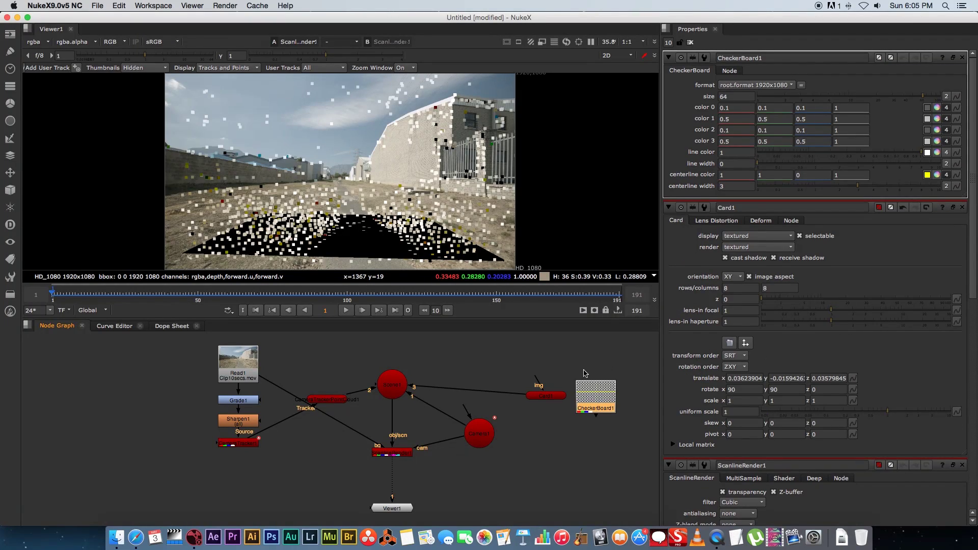
{"action": "left_click_drag", "start_coordinate": [596, 400], "coordinate": [600, 366]}
{"action": "left_click_drag", "start_coordinate": [537, 377], "coordinate": [566, 361]}
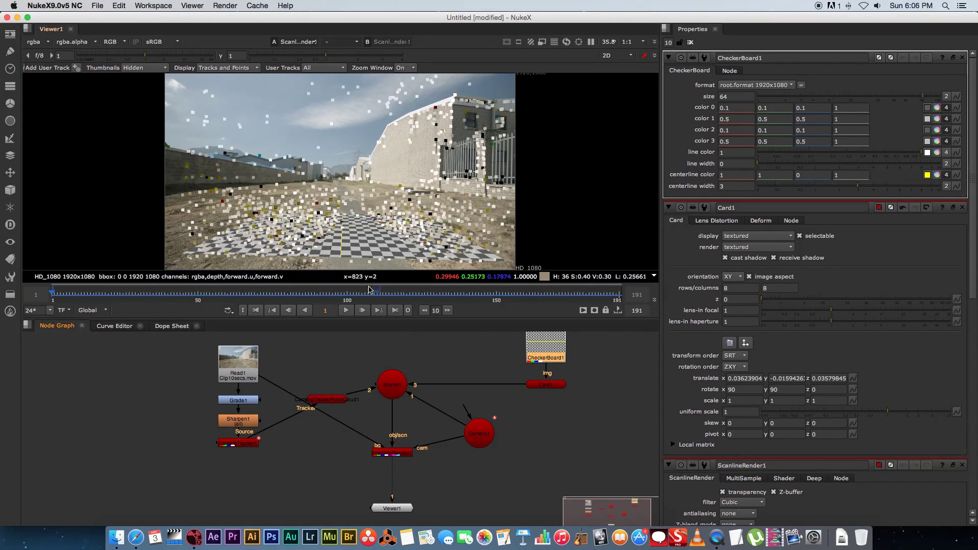
Step: Move the camera tracker's point cloud node up clear of the other connections and disable it
{"action": "left_click_drag", "start_coordinate": [335, 400], "coordinate": [327, 365]}
{"action": "left_click", "coordinate": [331, 377]}
{"action": "left_click", "coordinate": [327, 366]}
{"action": "left_click_drag", "start_coordinate": [327, 367], "coordinate": [324, 372]}
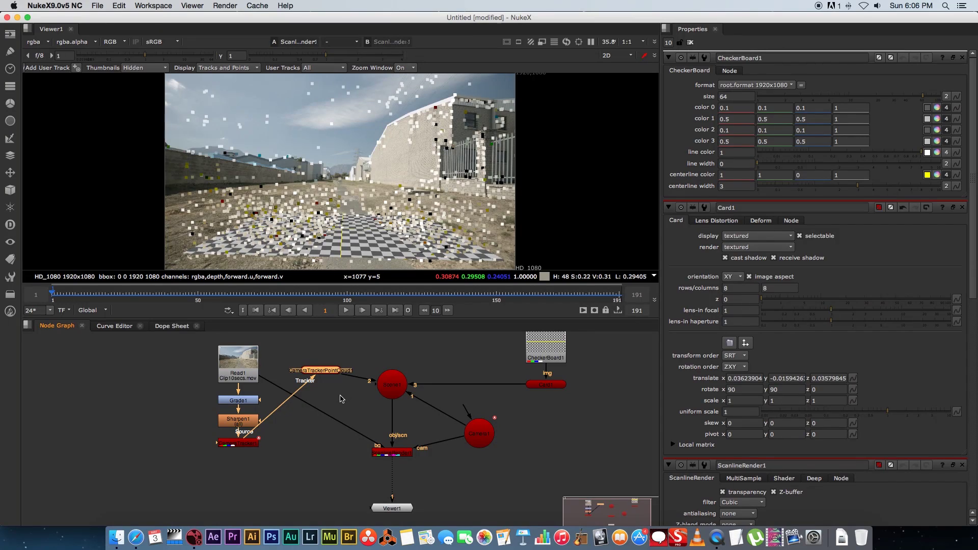
{"action": "key", "text": "d"}
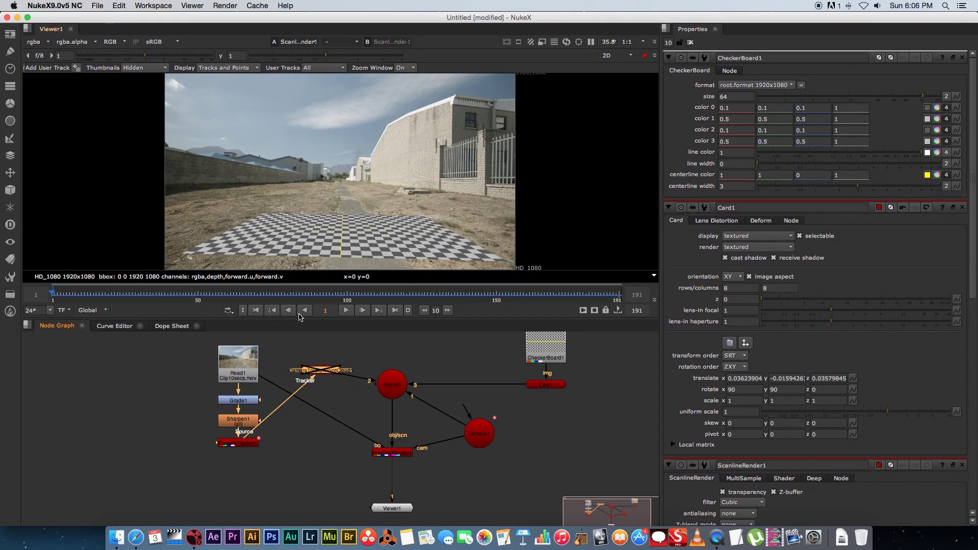
Step: Play the shot to check that the checkerboard card sticks to the ground, and return to the first frame
{"action": "left_click", "coordinate": [346, 311]}
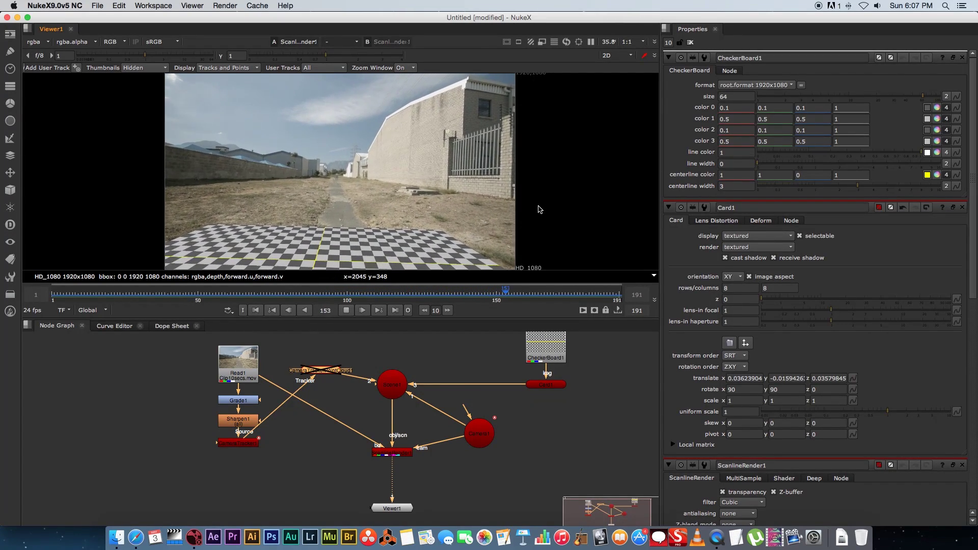
{"action": "left_click", "coordinate": [256, 310]}
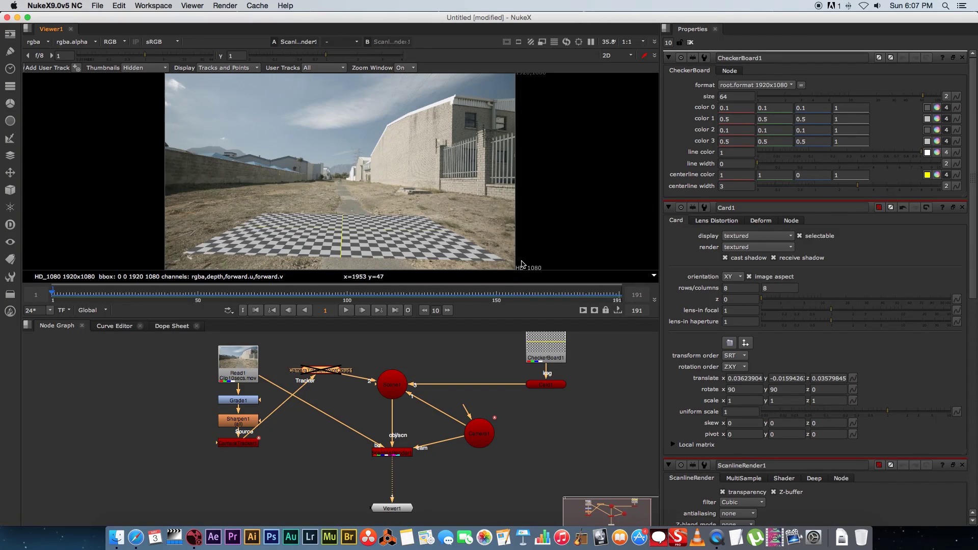